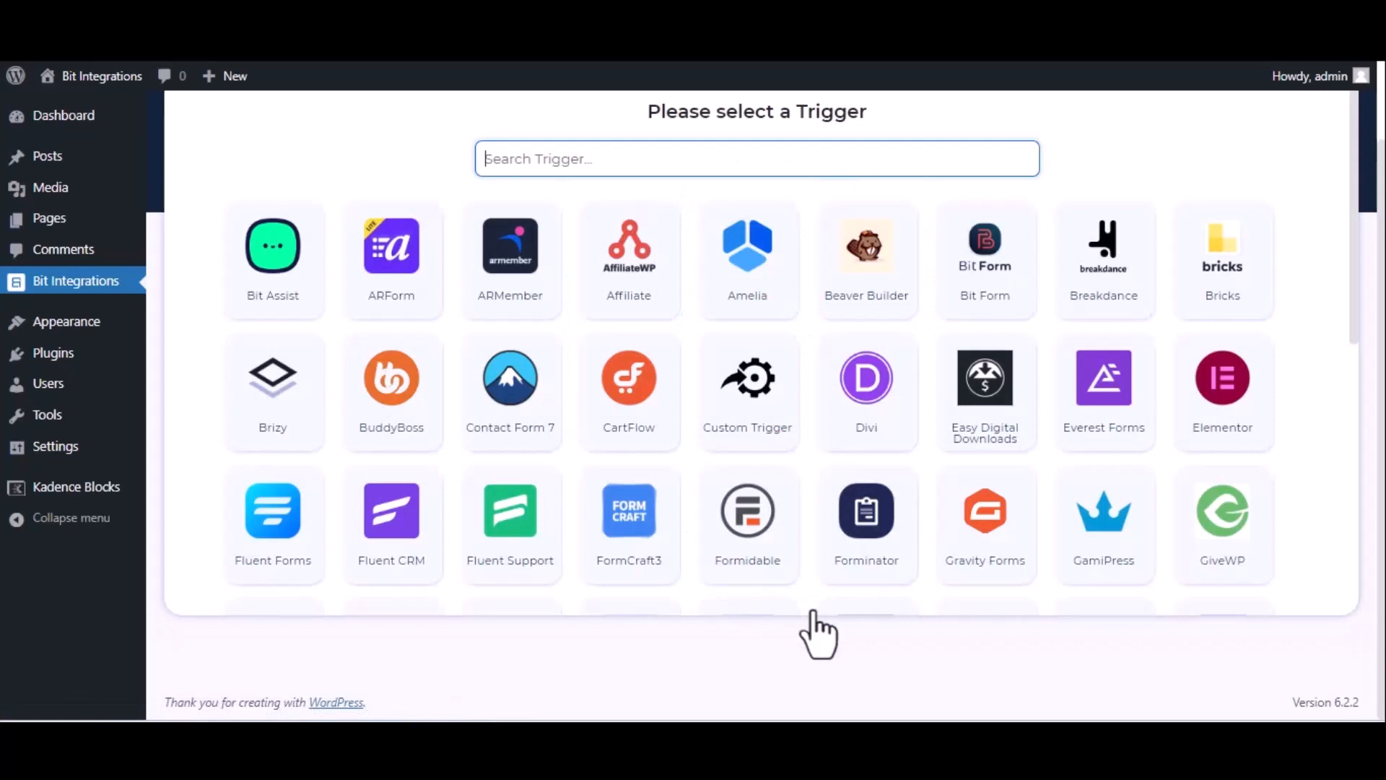
- Set Kadence Blocks Form as the trigger using the Bit Integration form, and continue
text(kade)
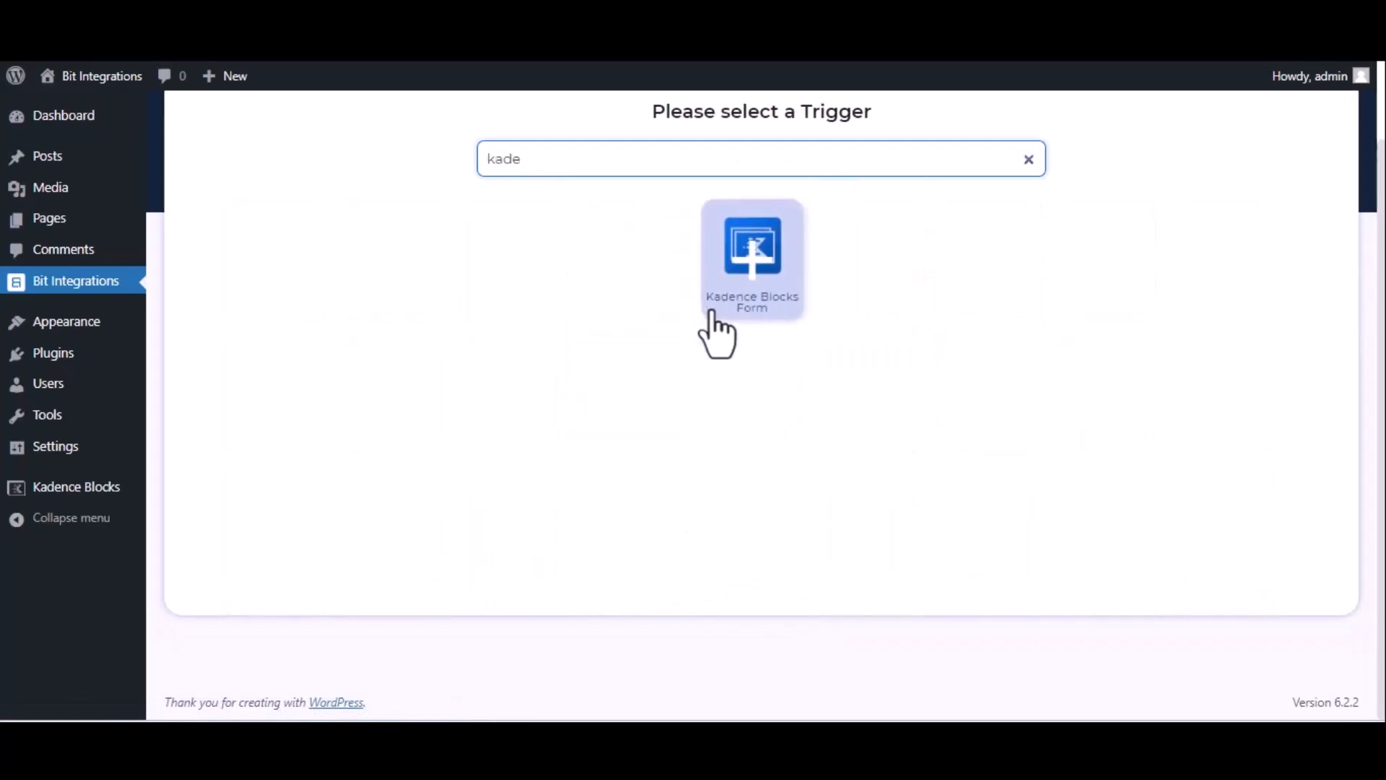
click(754, 278)
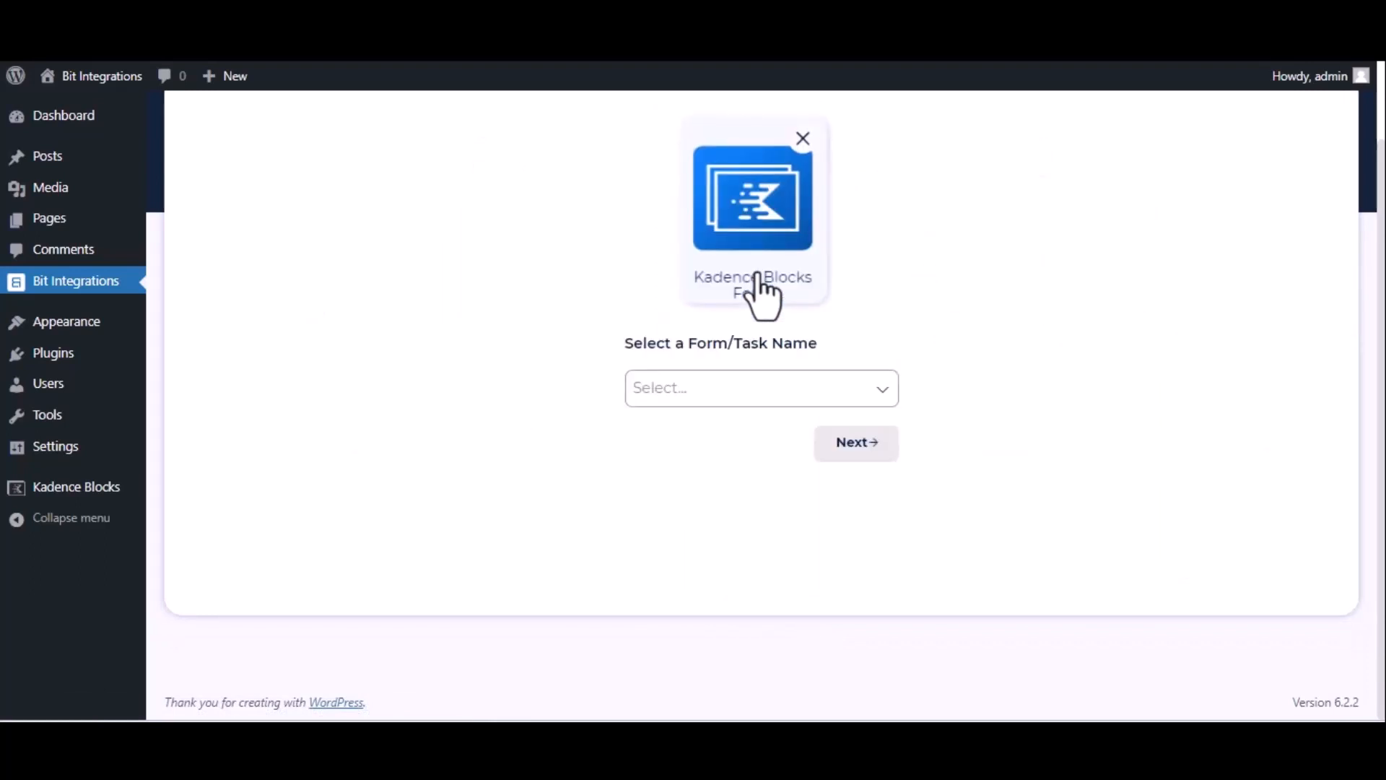
click(763, 394)
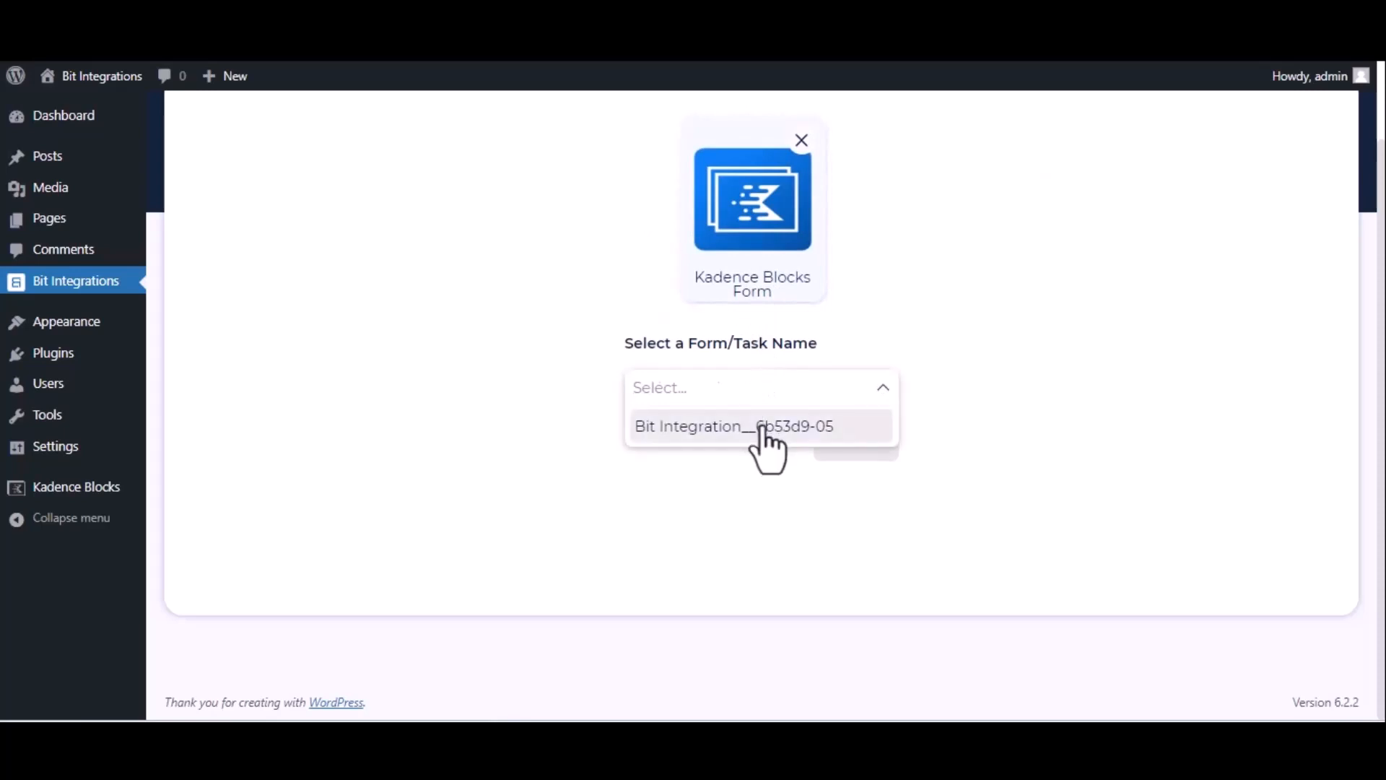
click(758, 425)
click(856, 444)
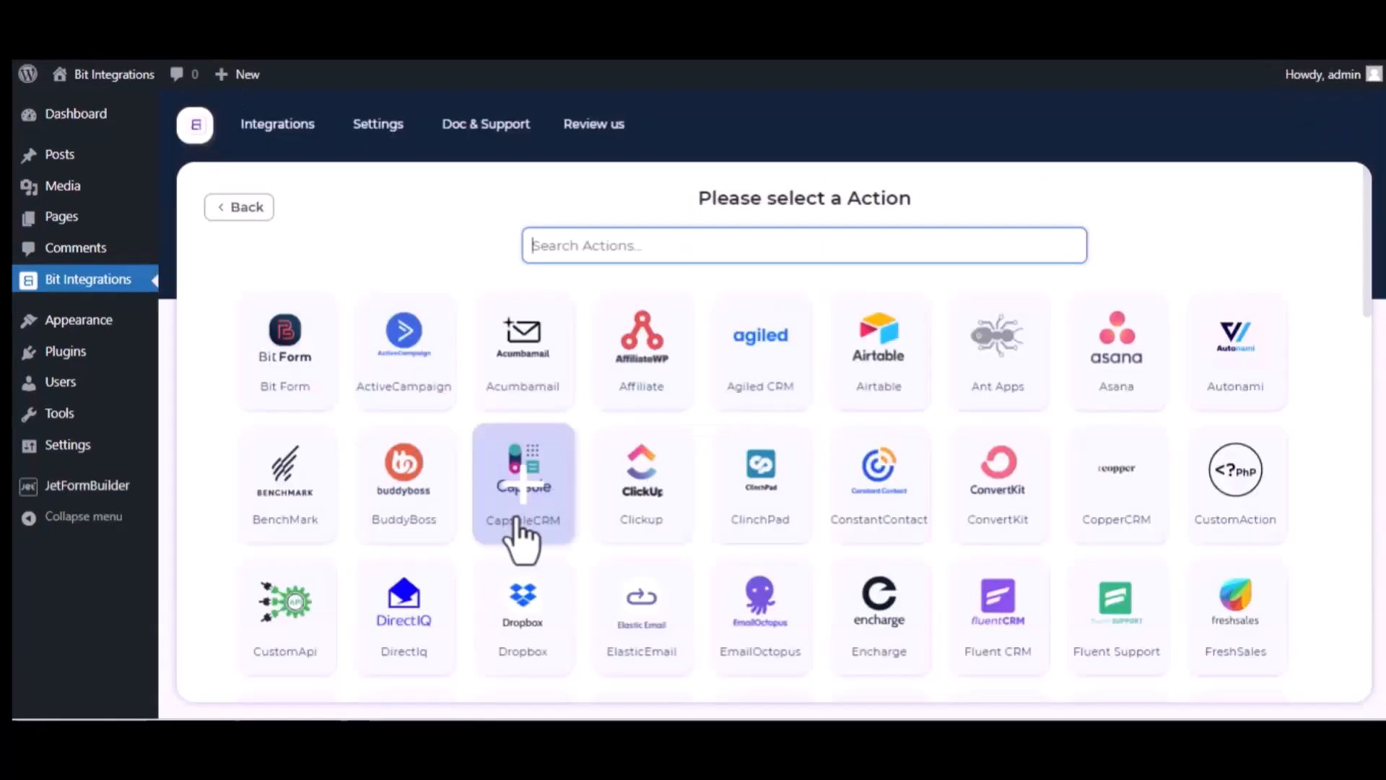
- Search the actions for 'trel' and select Trello
text(trel)
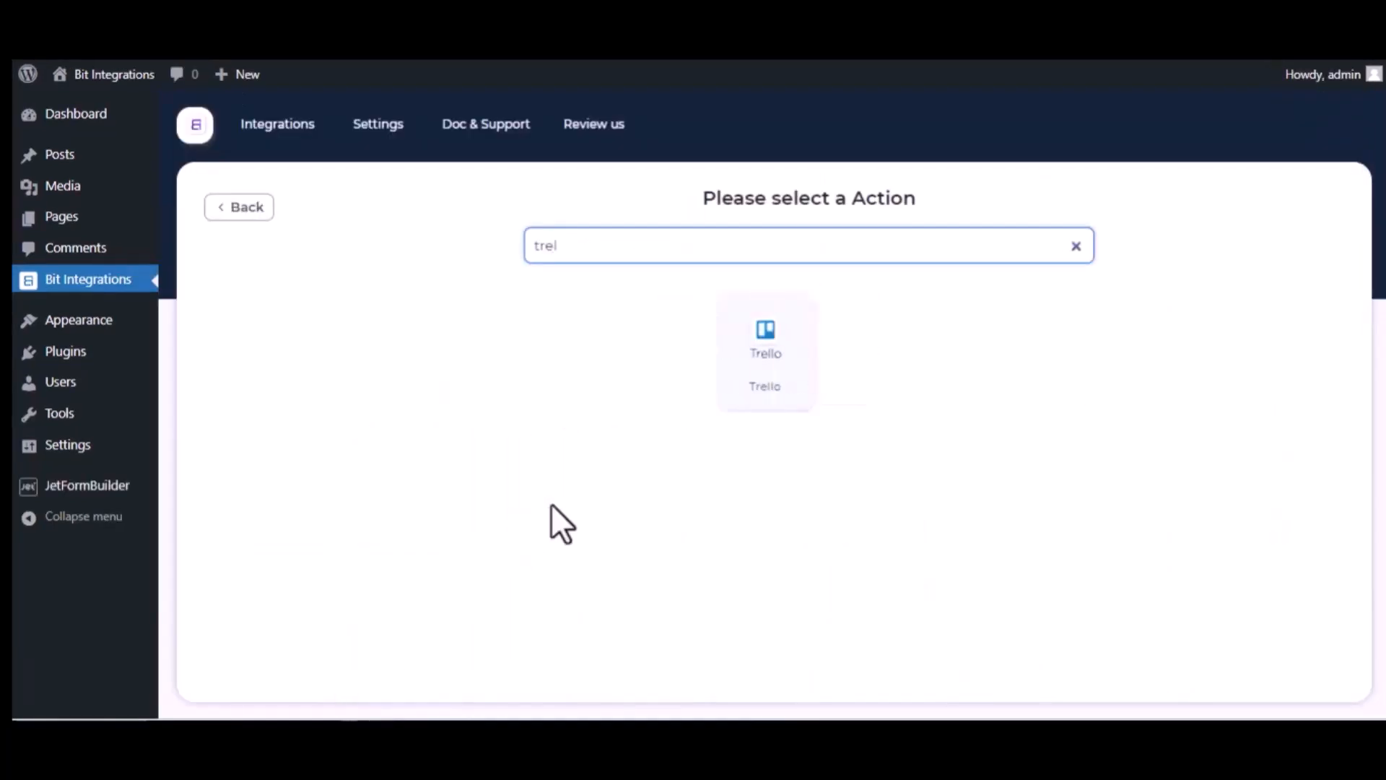
click(785, 376)
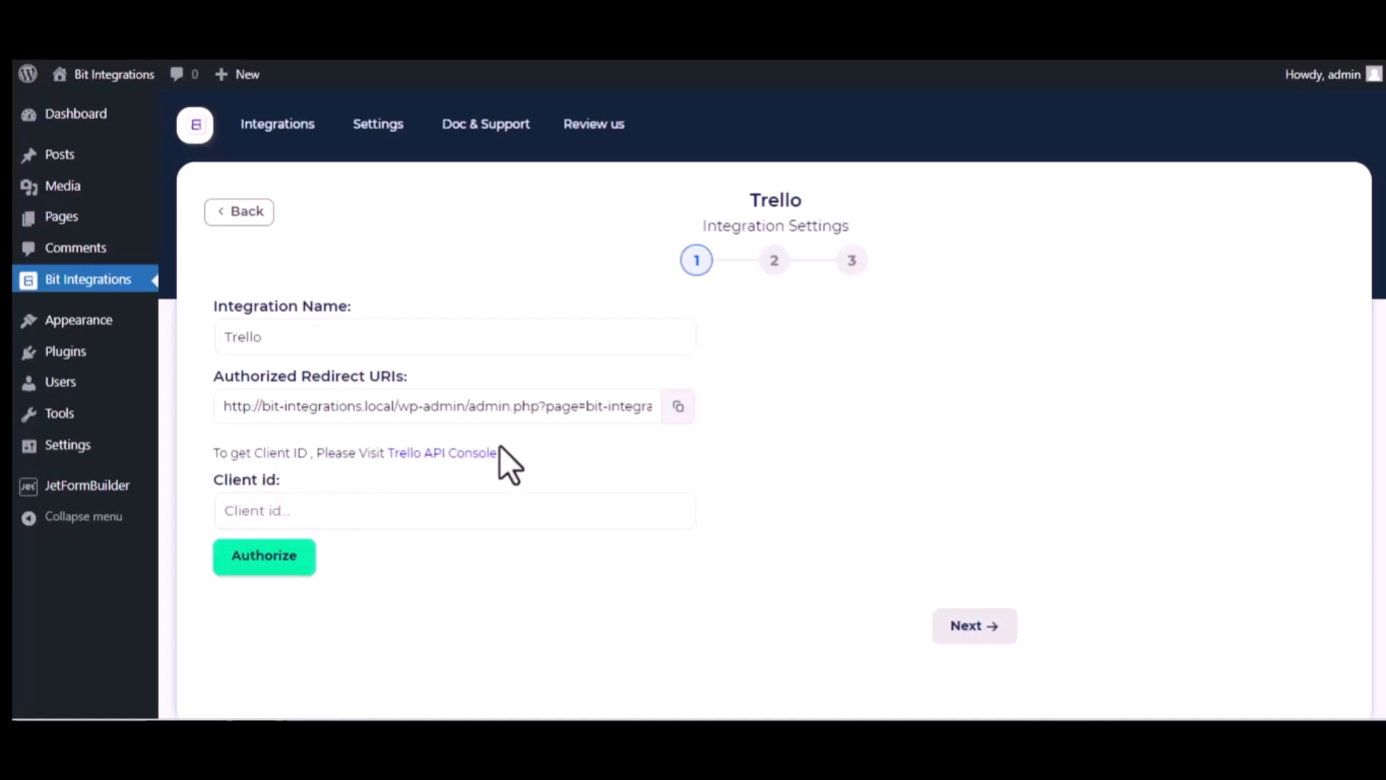
- Go from the Trello API console to the Power-Up admin portal, accepting the Developer Terms
click(480, 453)
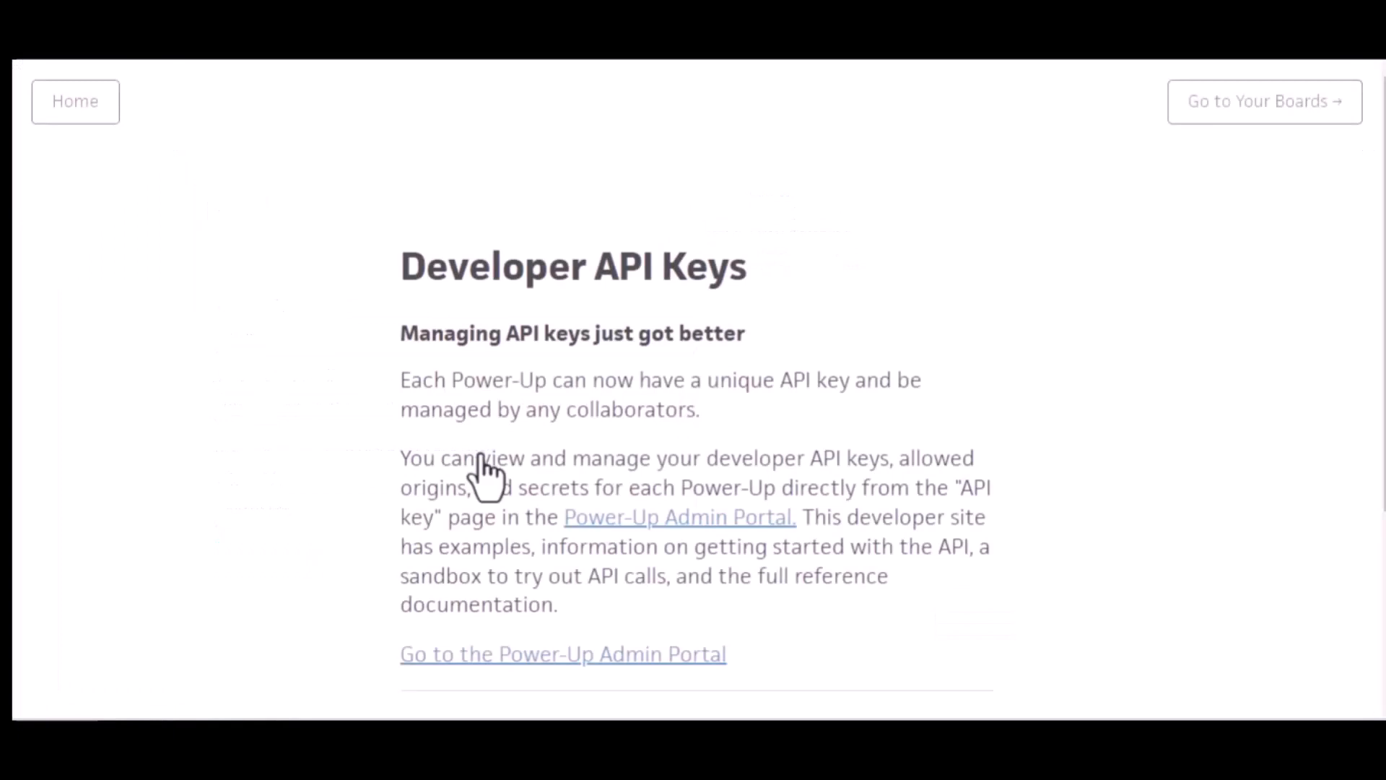
click(695, 523)
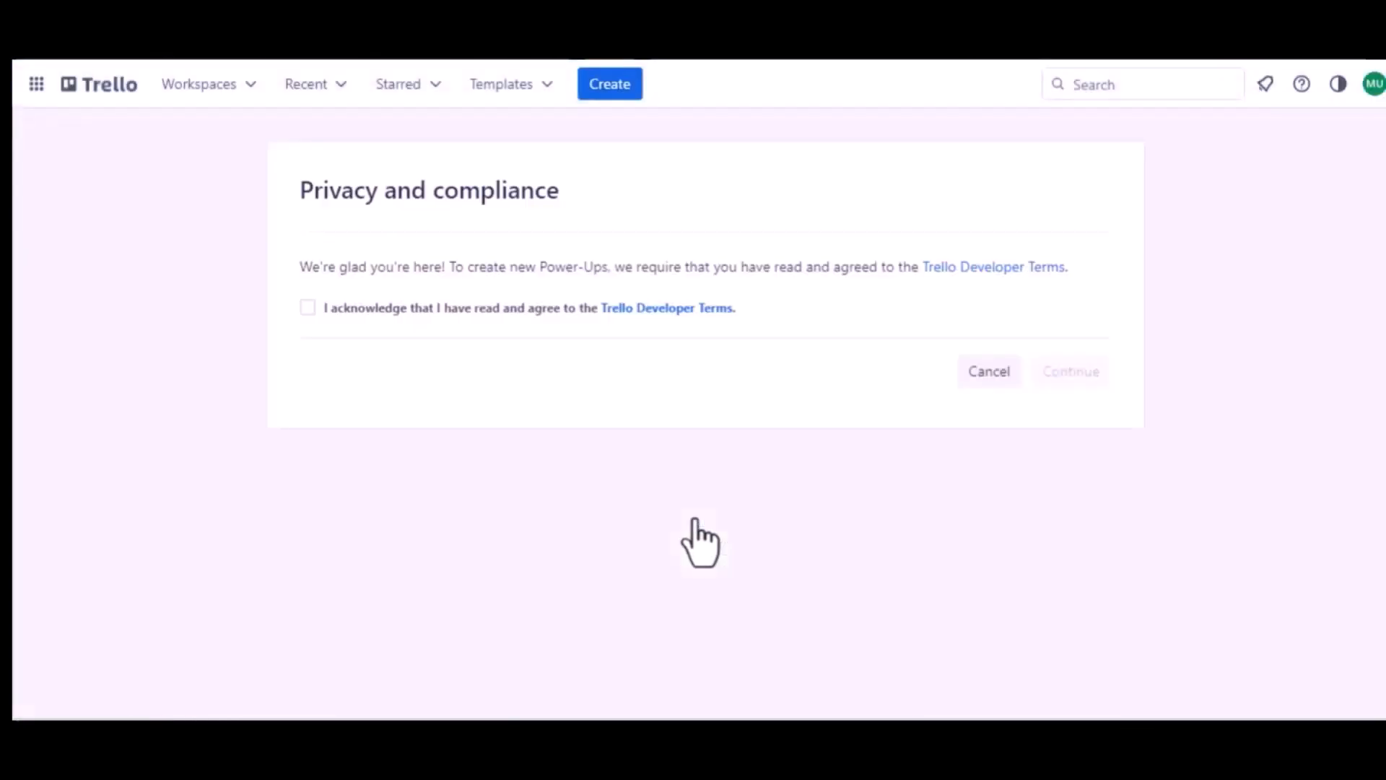
click(306, 308)
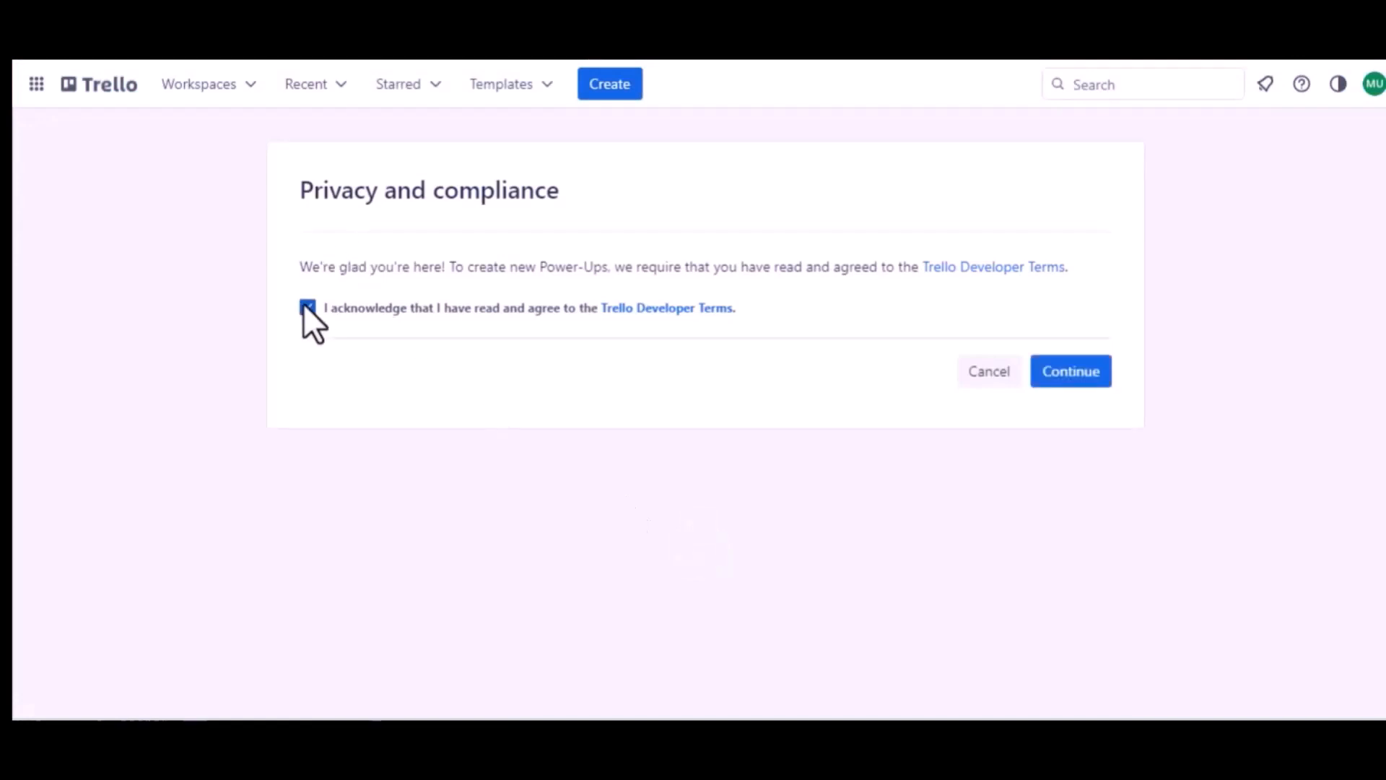
click(1043, 369)
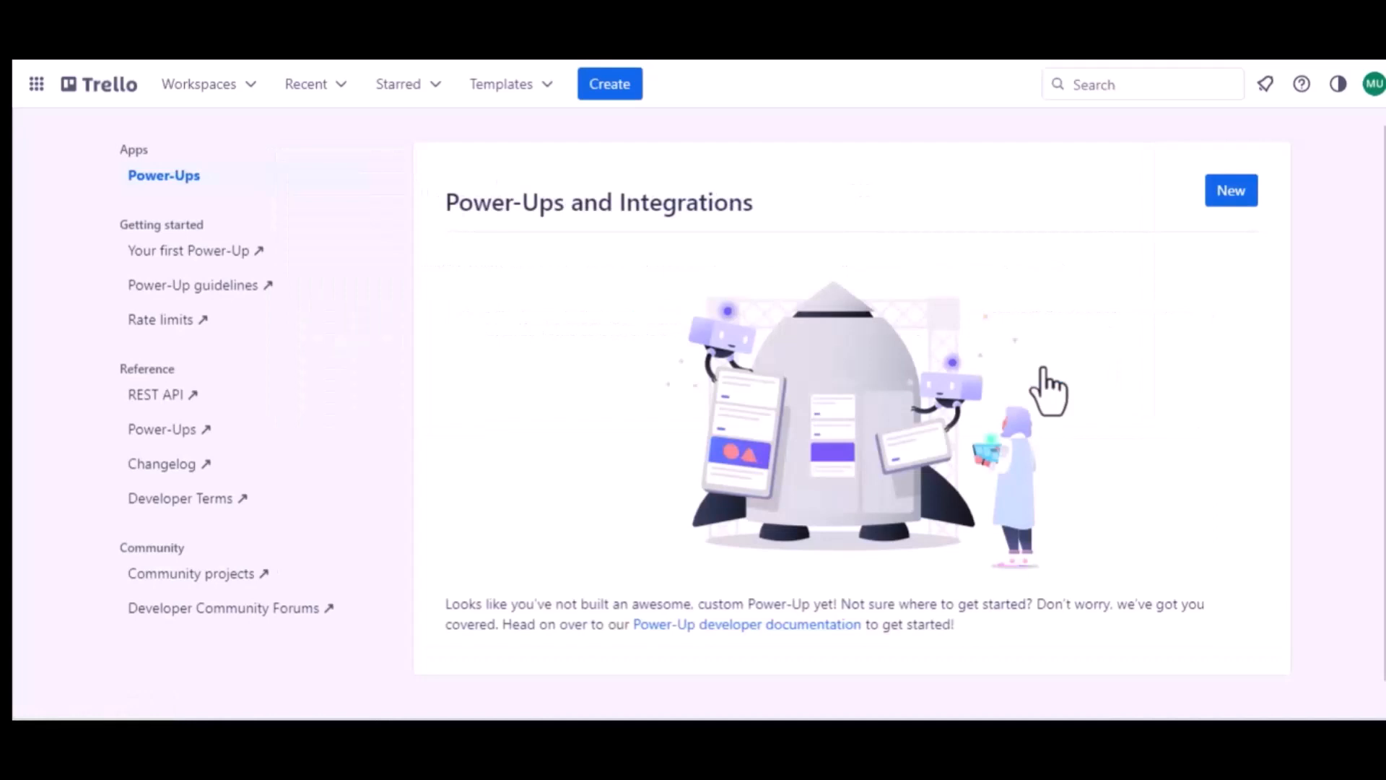
- Start a new Power-Up named 'Jet Form Builder' in the Trello Workspace
click(1231, 196)
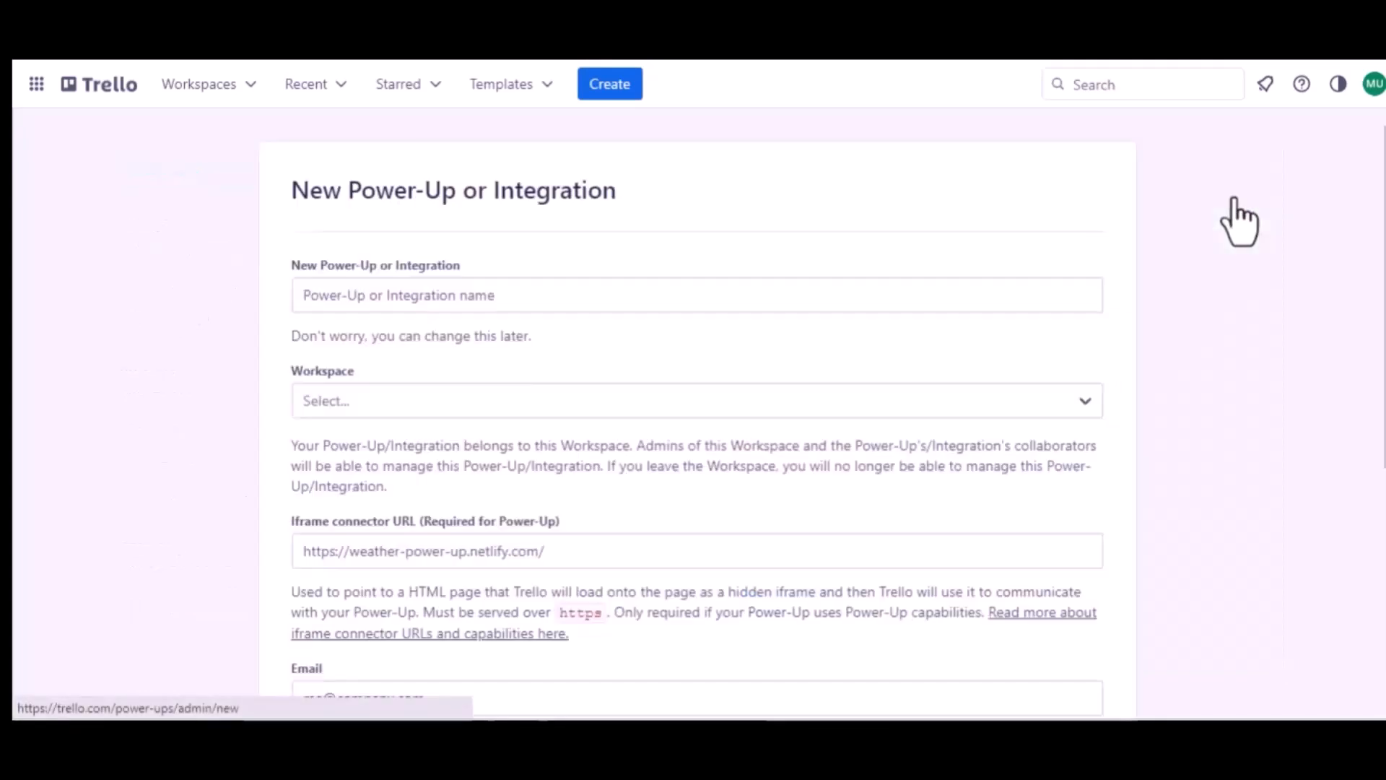
click(445, 297)
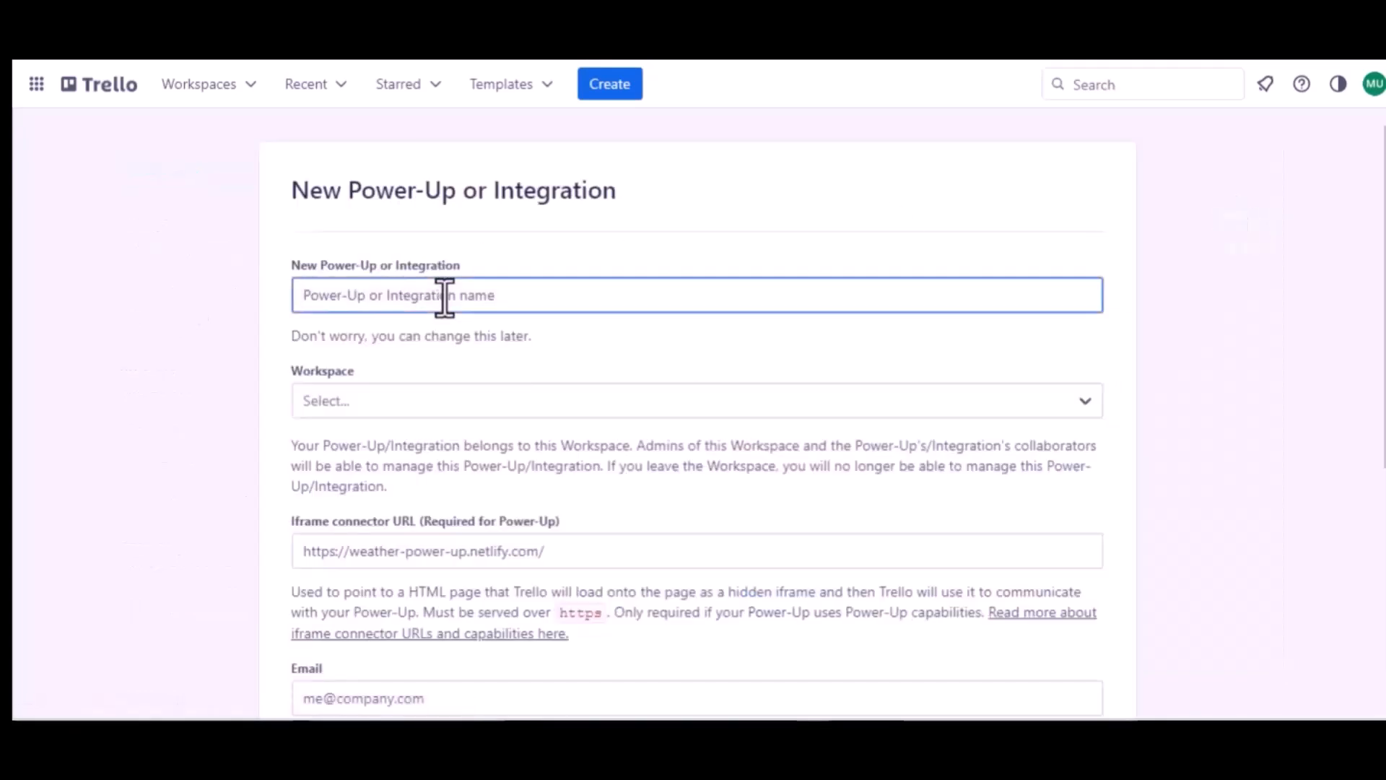
text(Jet Fo)
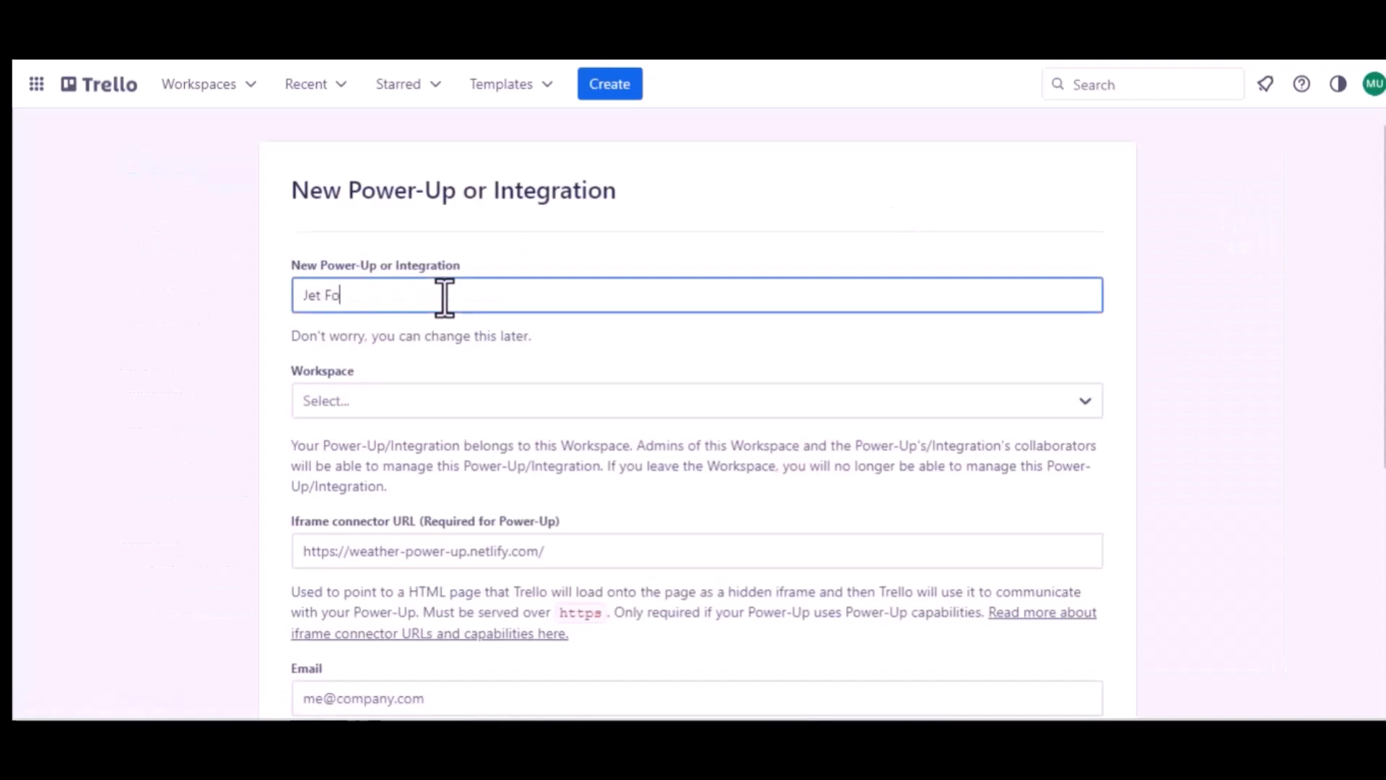
text(rm Buider)
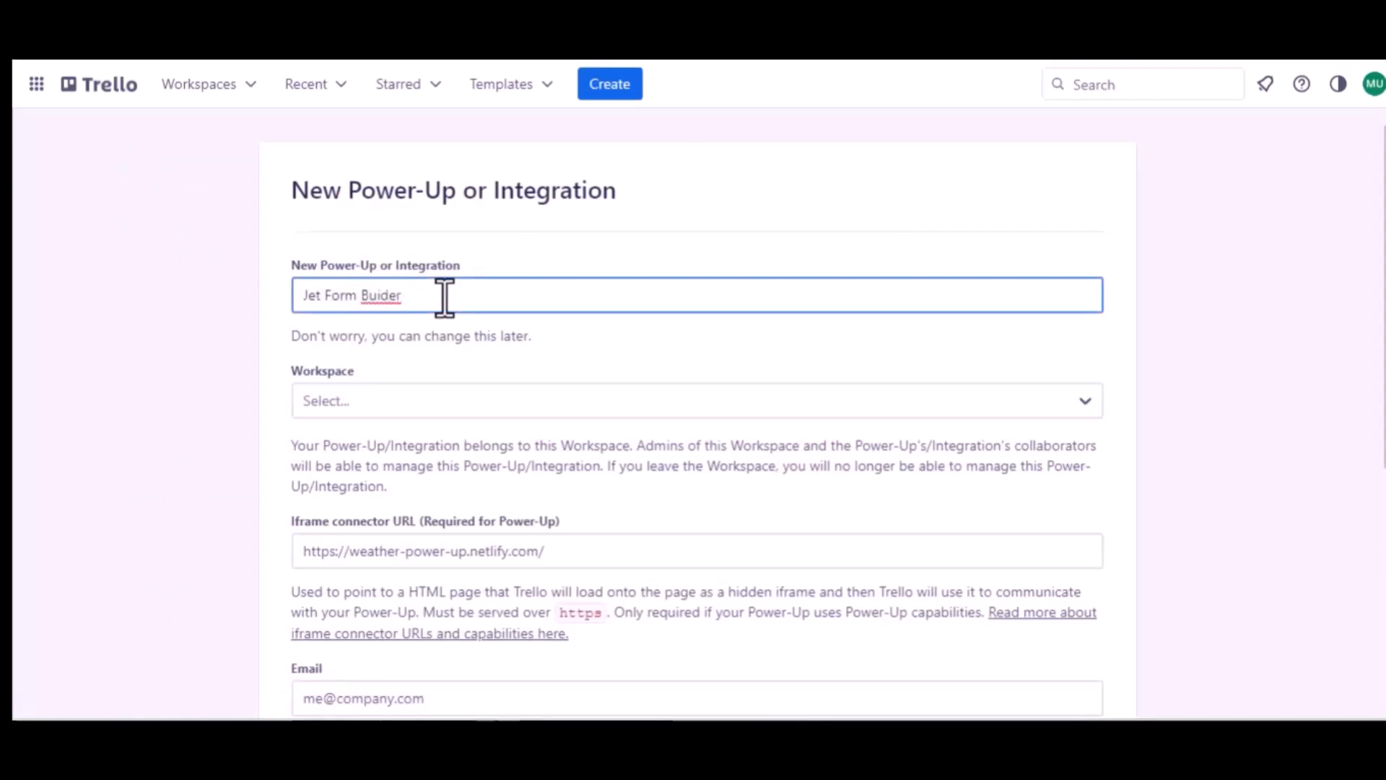
click(381, 296)
text(l)
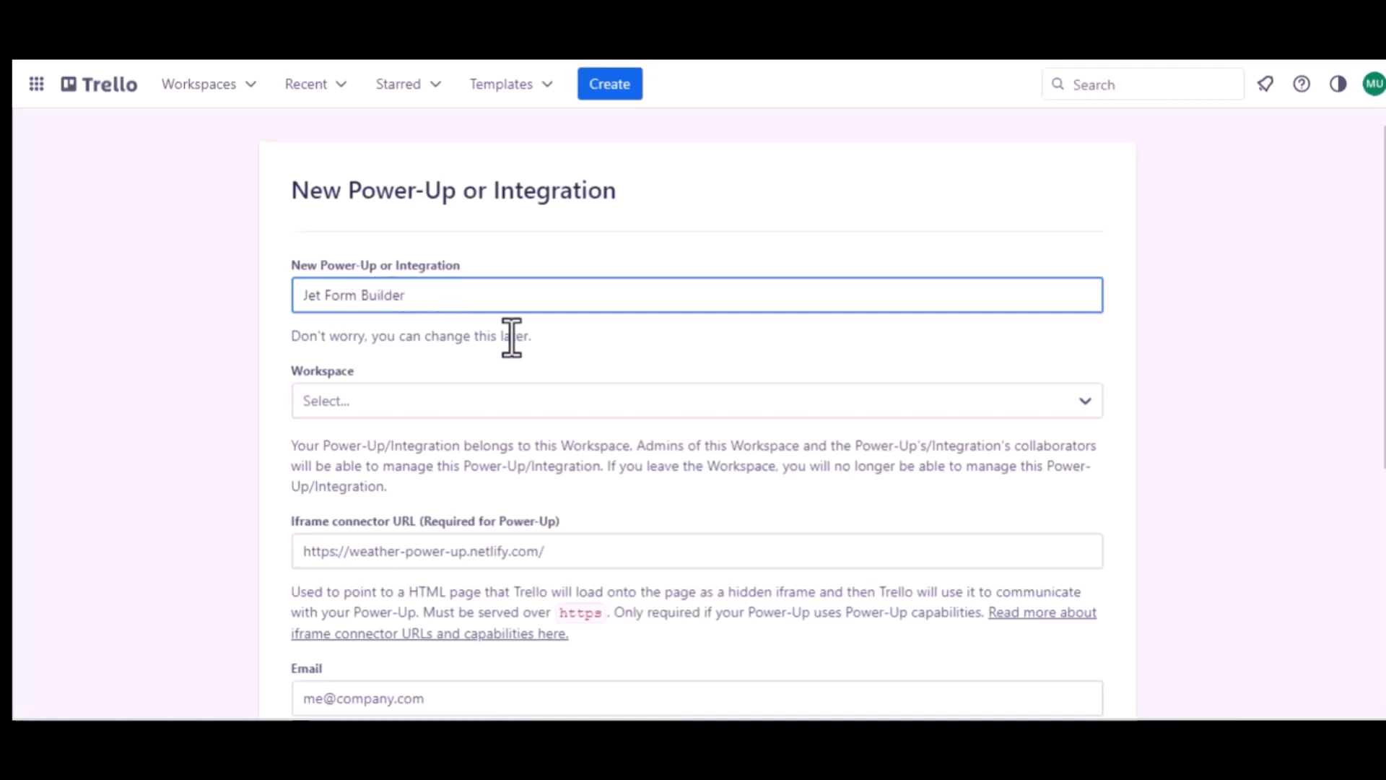
click(397, 390)
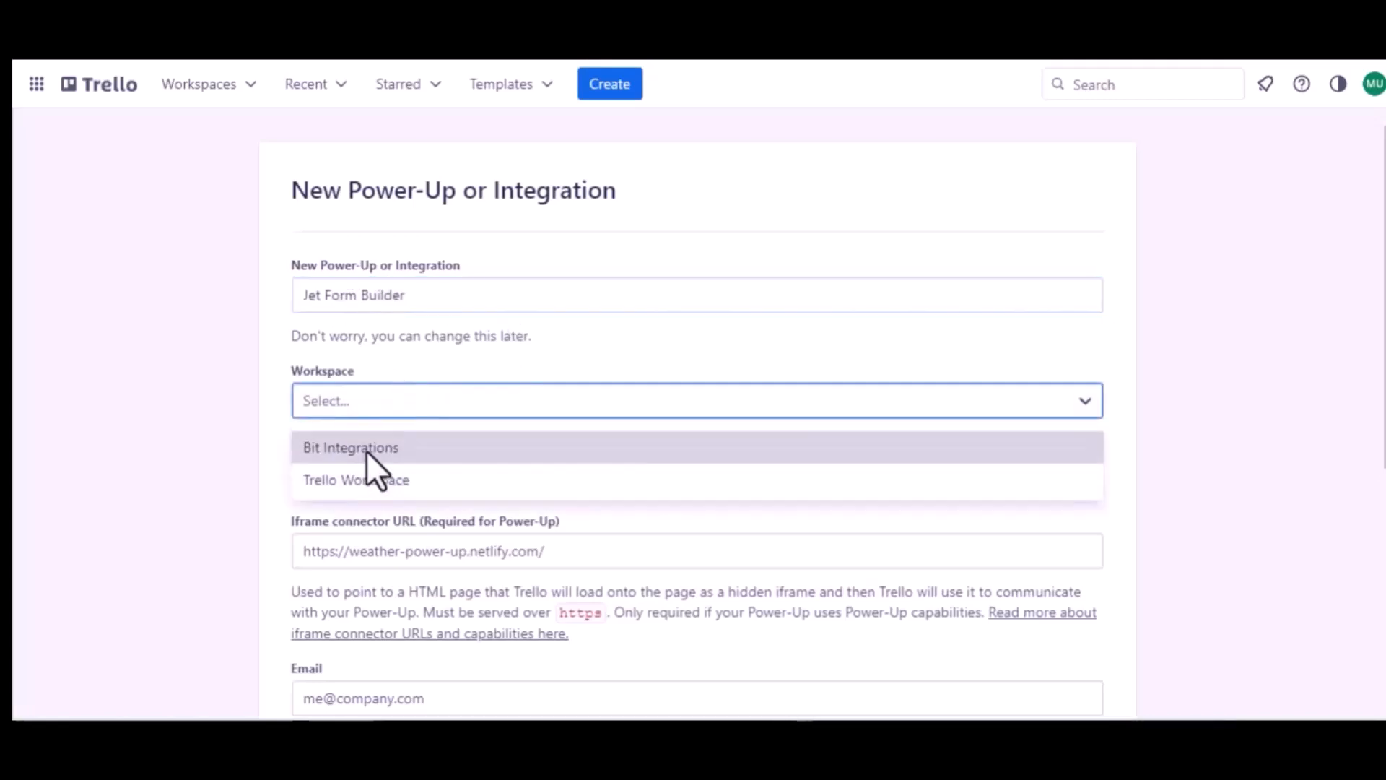
click(365, 473)
- Enter the support e-mail as both the contact and support contact, and set the author to Bit Apps
scroll(365, 472, down, 1)
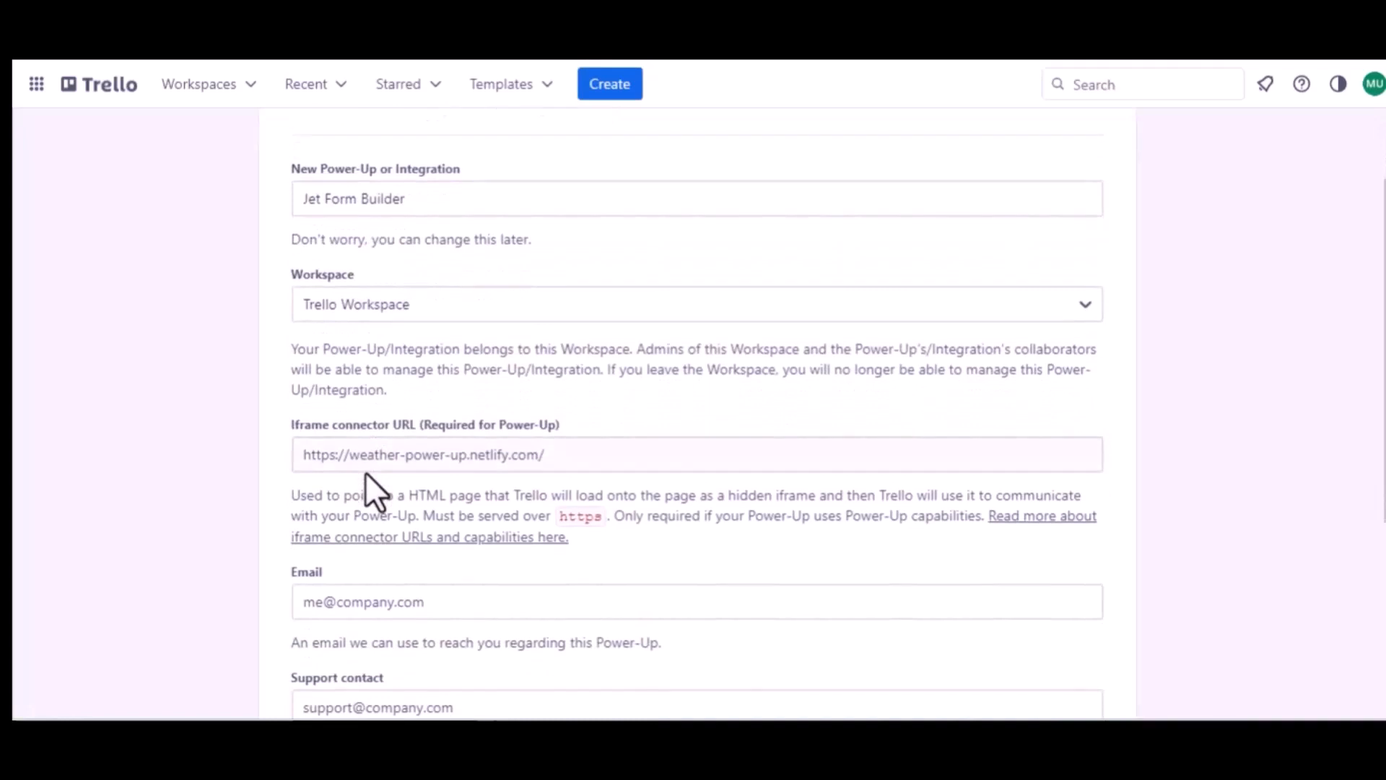
scroll(520, 462, down, 2)
click(397, 448)
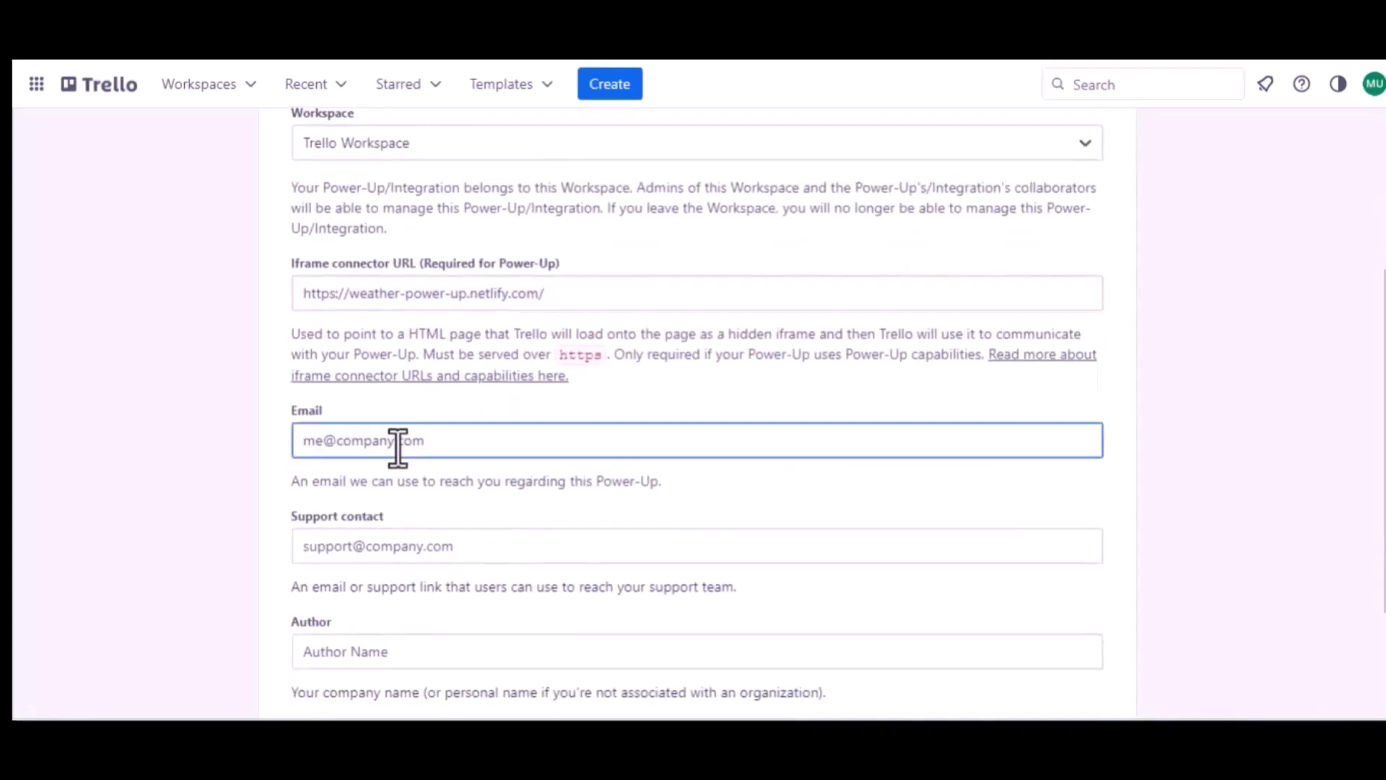
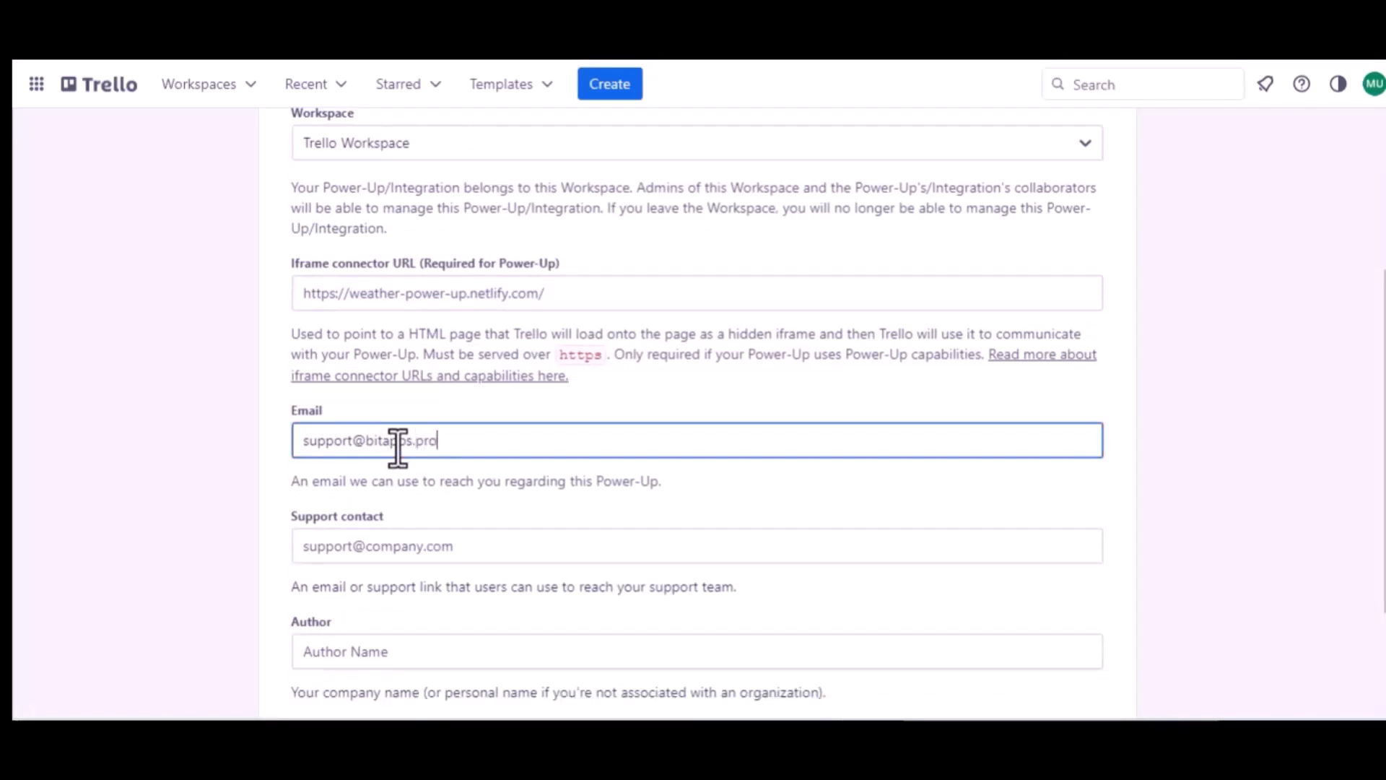
key(ctrl+a)
key(ctrl+c)
click(391, 546)
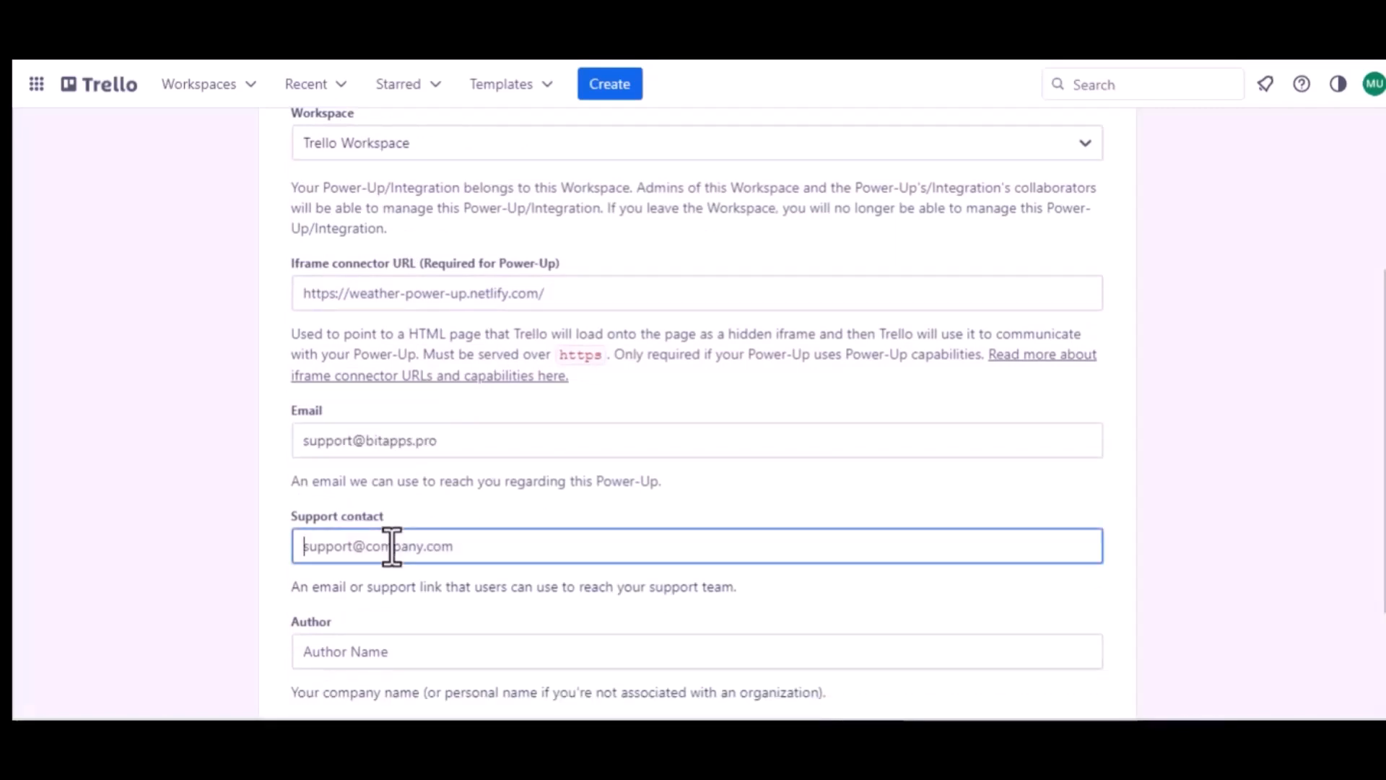
key(ctrl+v)
scroll(391, 547, down, 2)
click(325, 498)
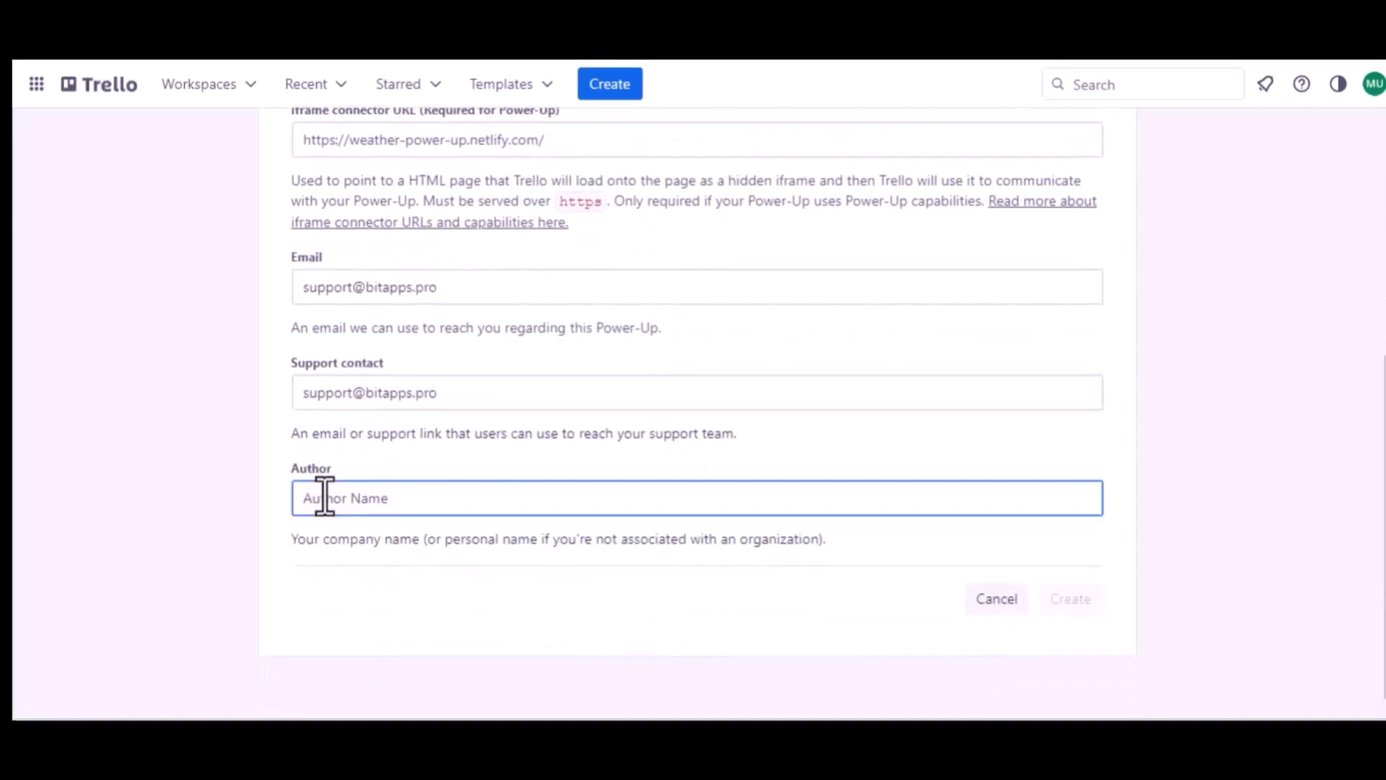
text(Bit Apps)
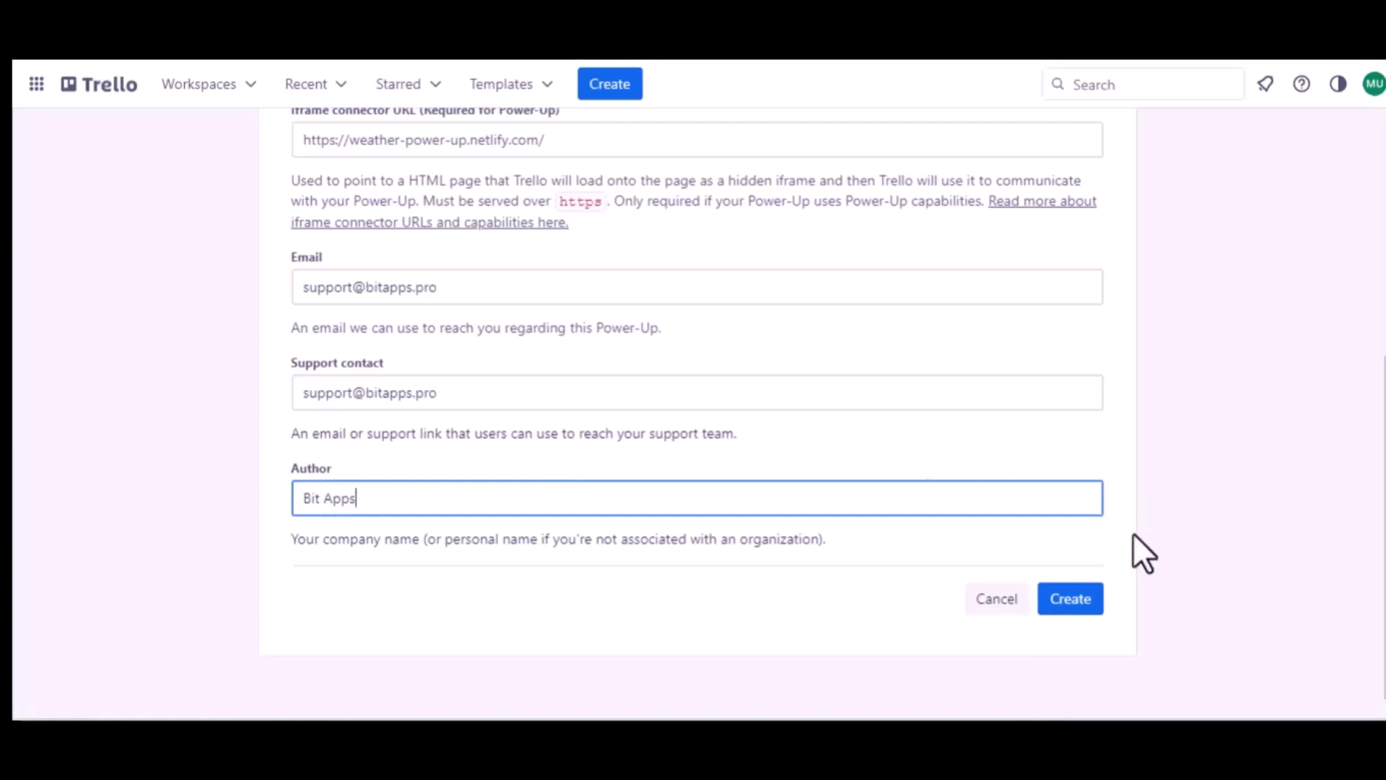
- Create the Jet Form Builder Power-Up and generate a new API key
click(1075, 599)
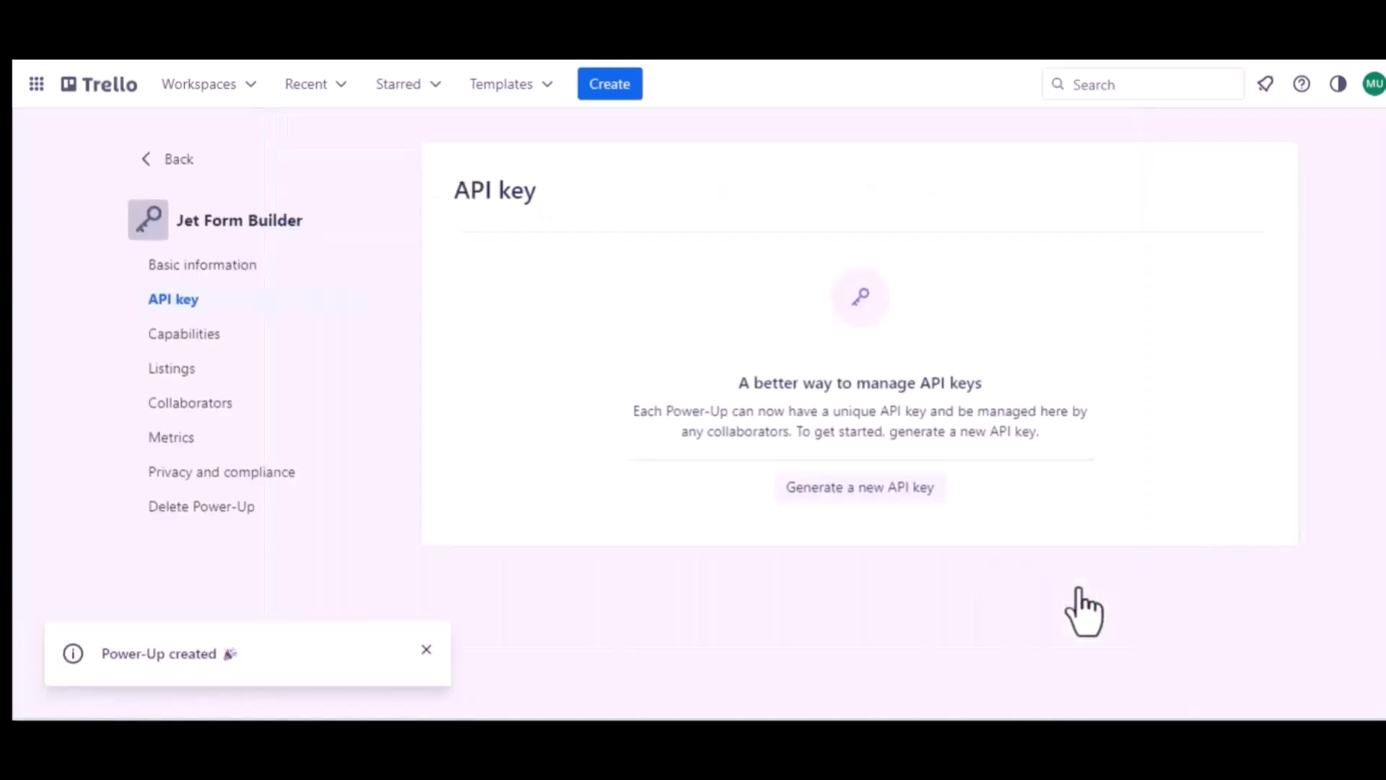
click(850, 489)
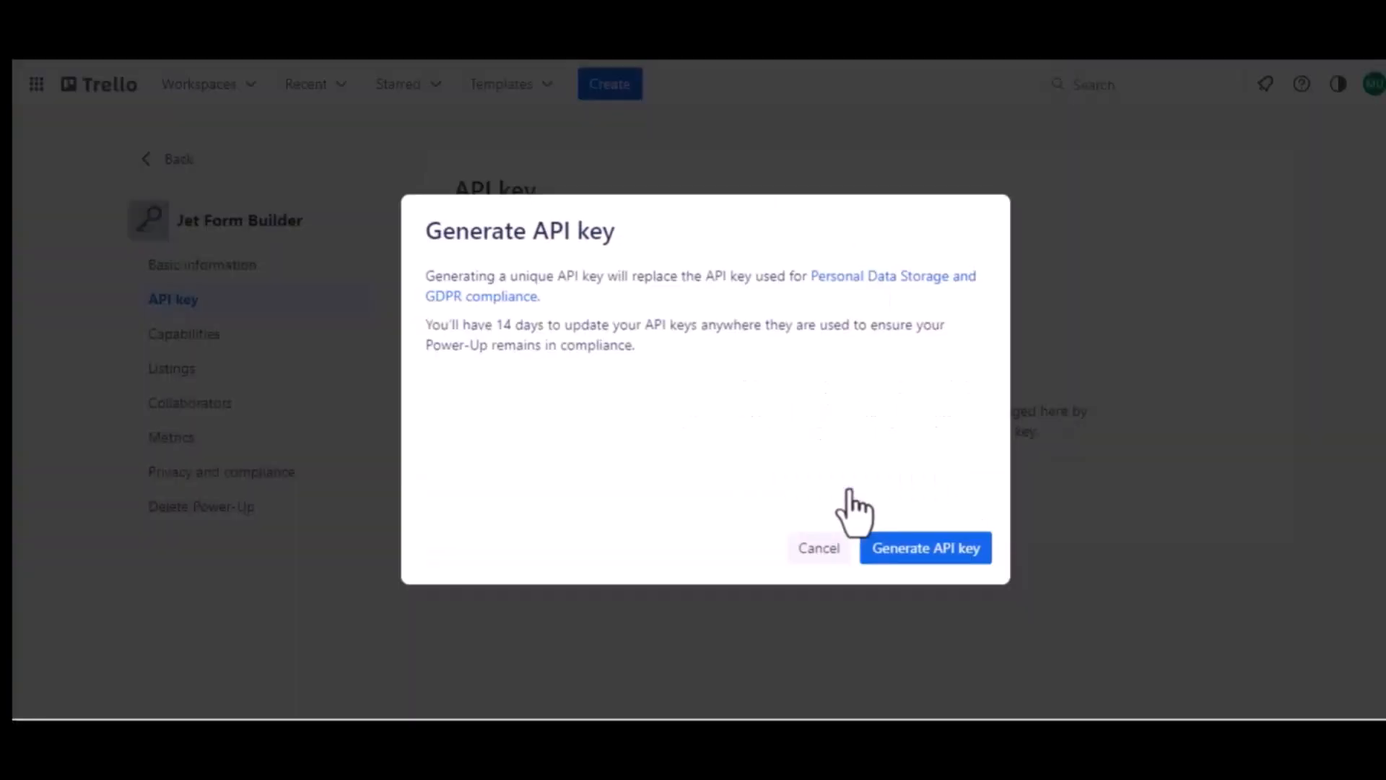
click(921, 549)
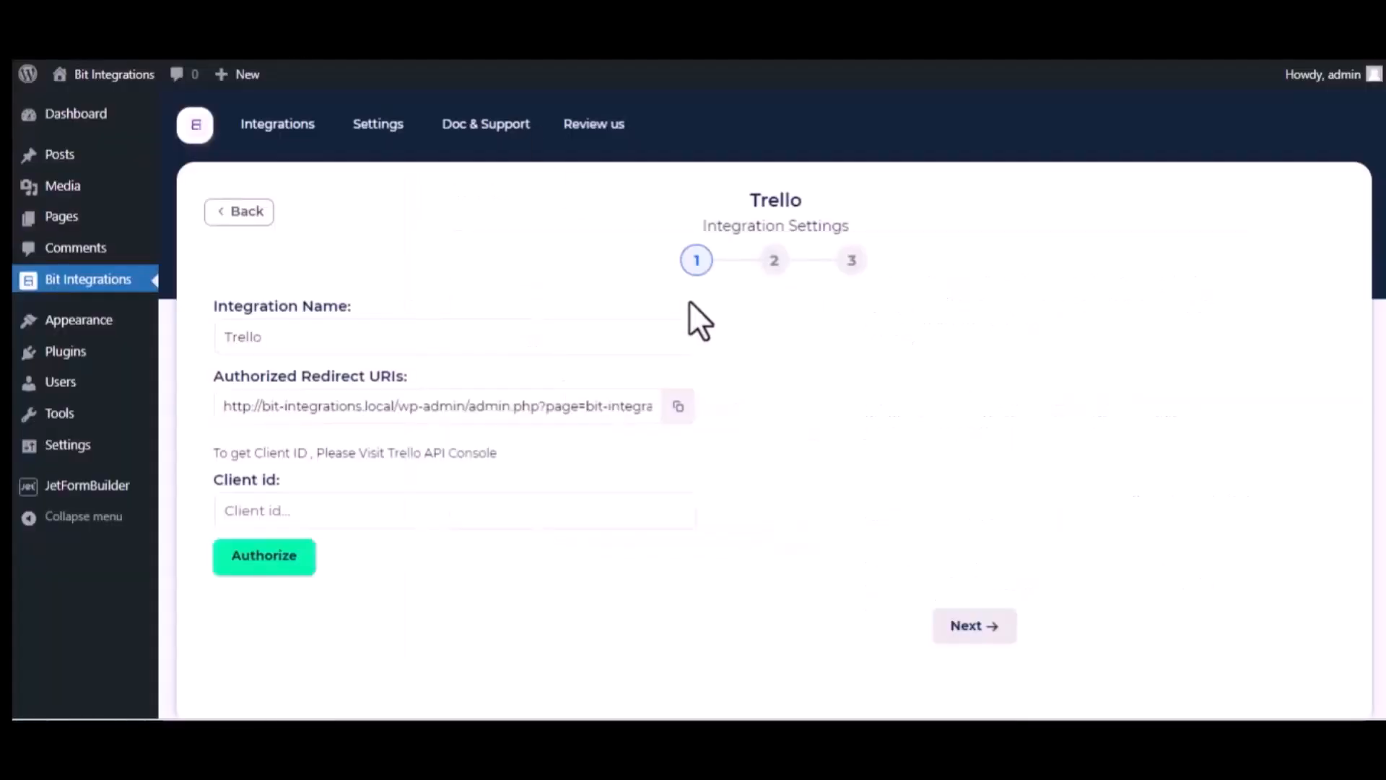
- Add the Bit Integrations redirect URL as an allowed origin and copy the API key for Client id
click(678, 406)
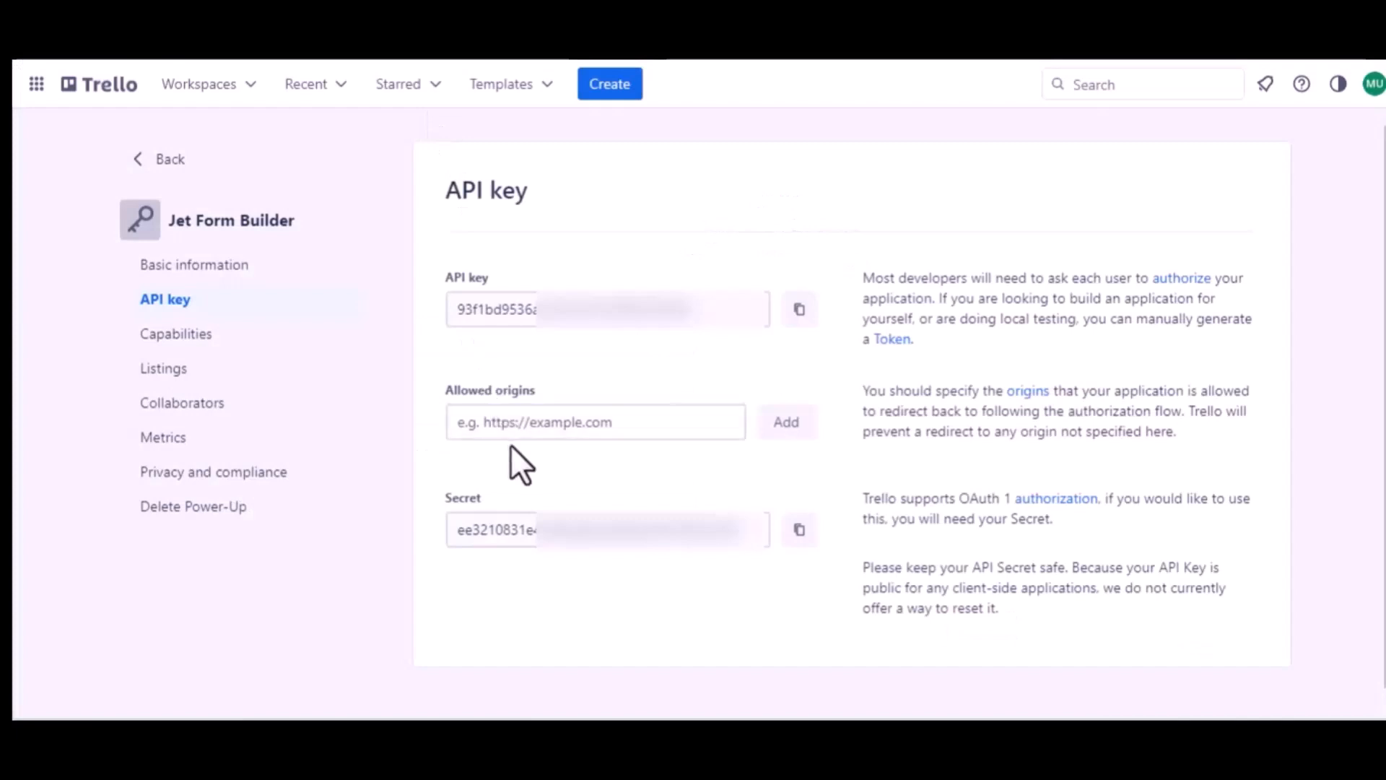
click(521, 426)
key(ctrl+v)
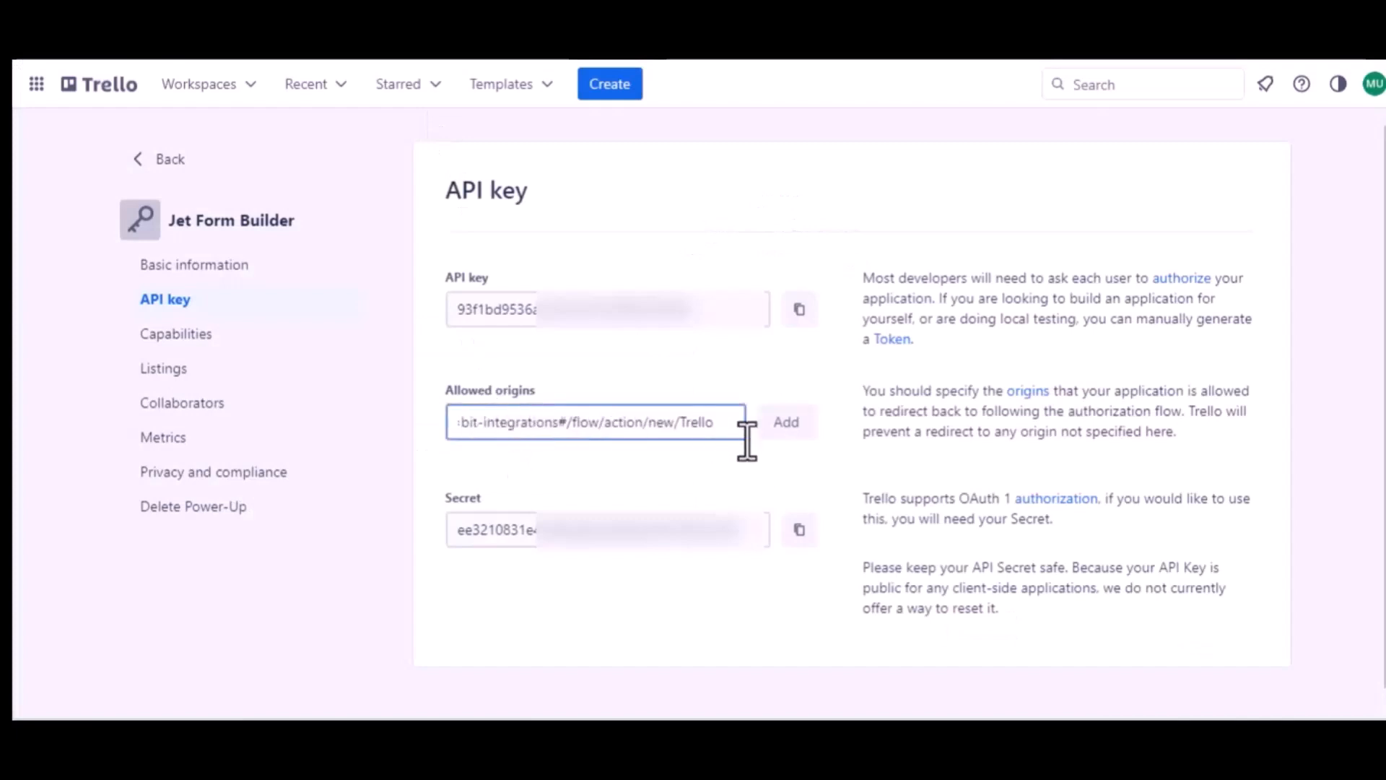
click(784, 433)
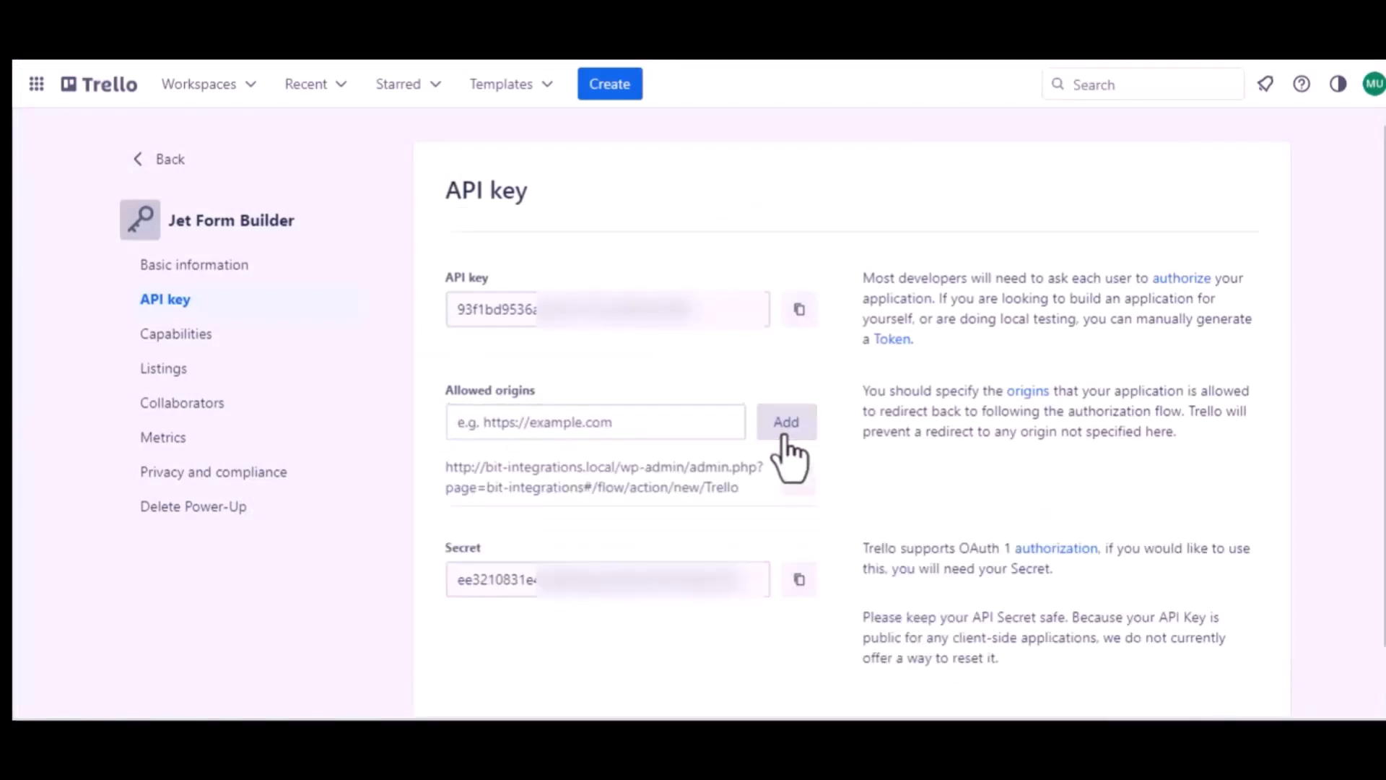
click(798, 310)
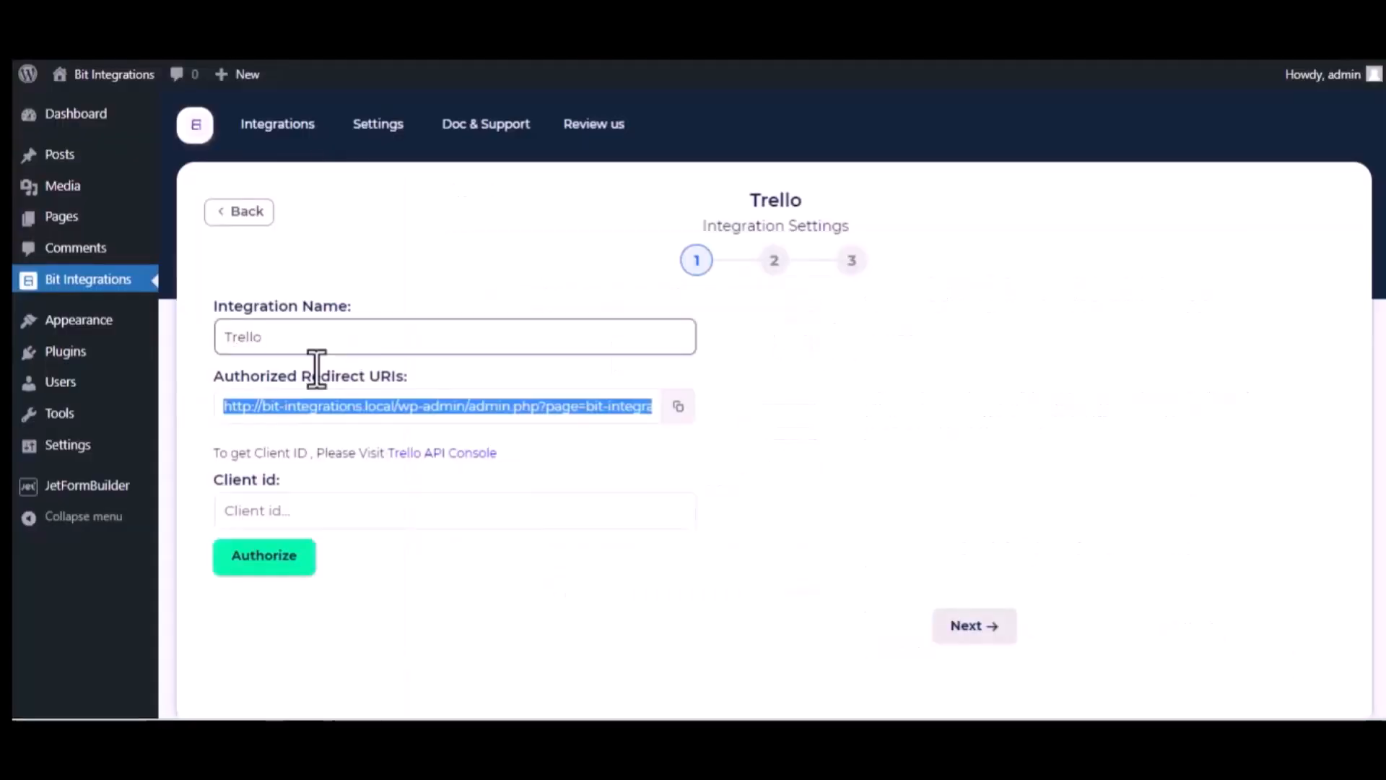
click(300, 505)
- Paste the API key as Client id and allow Bit Integrations access to the Trello account
key(ctrl+v)
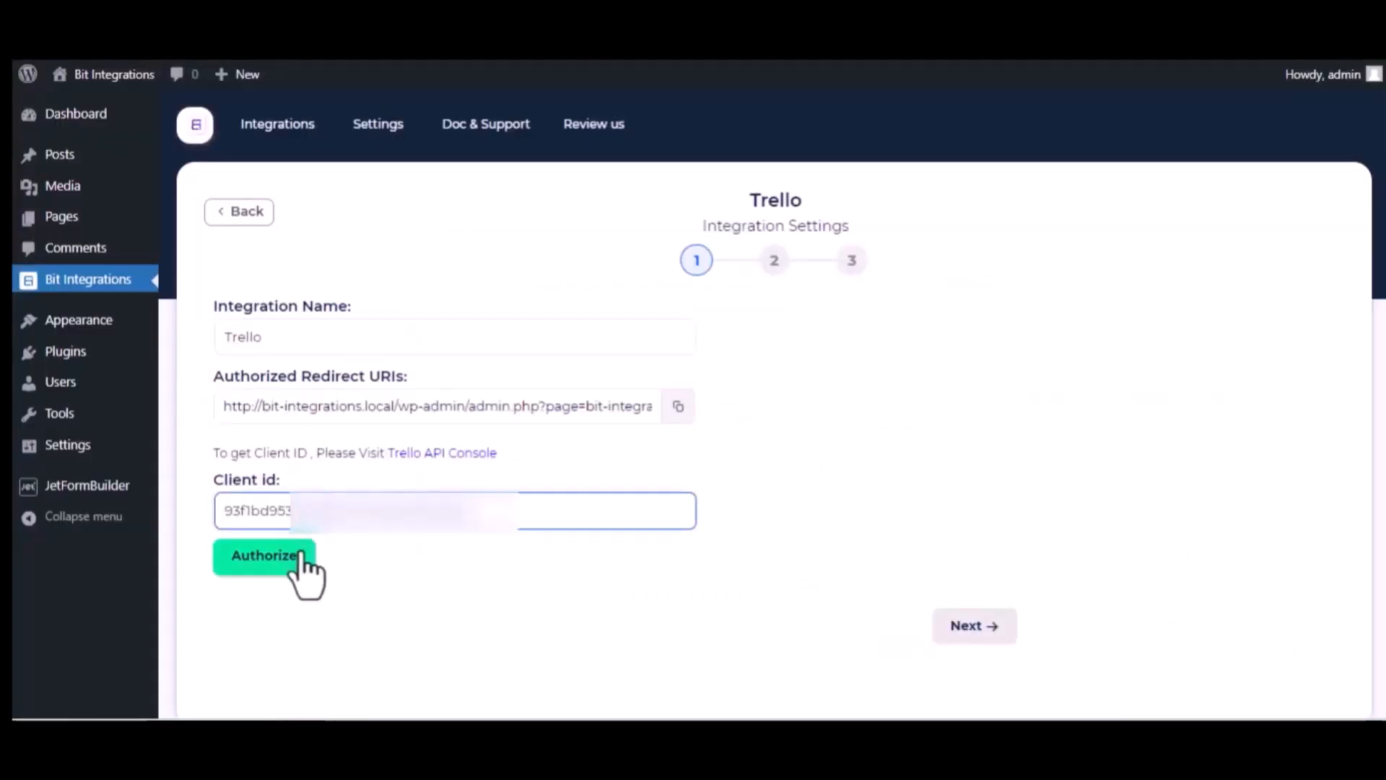
click(280, 562)
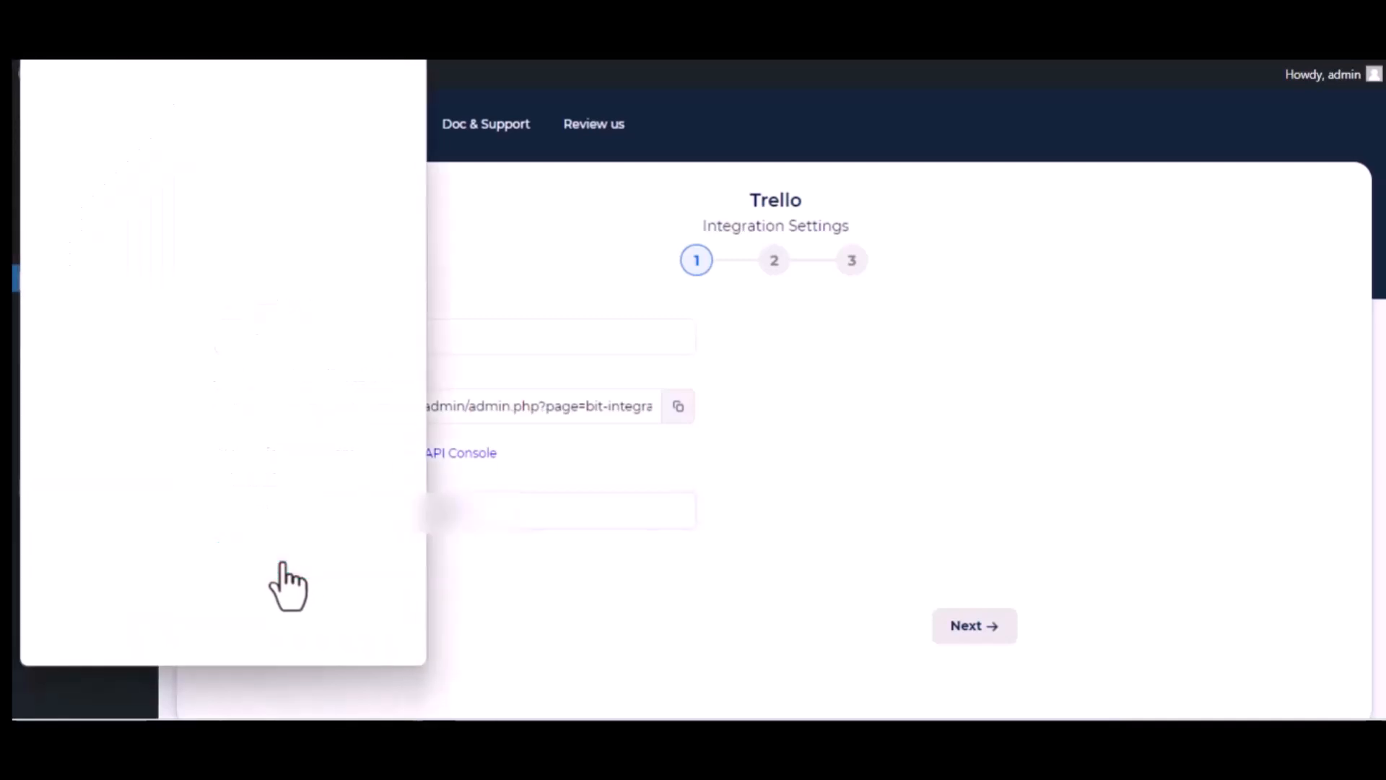
scroll(287, 587, down, 12)
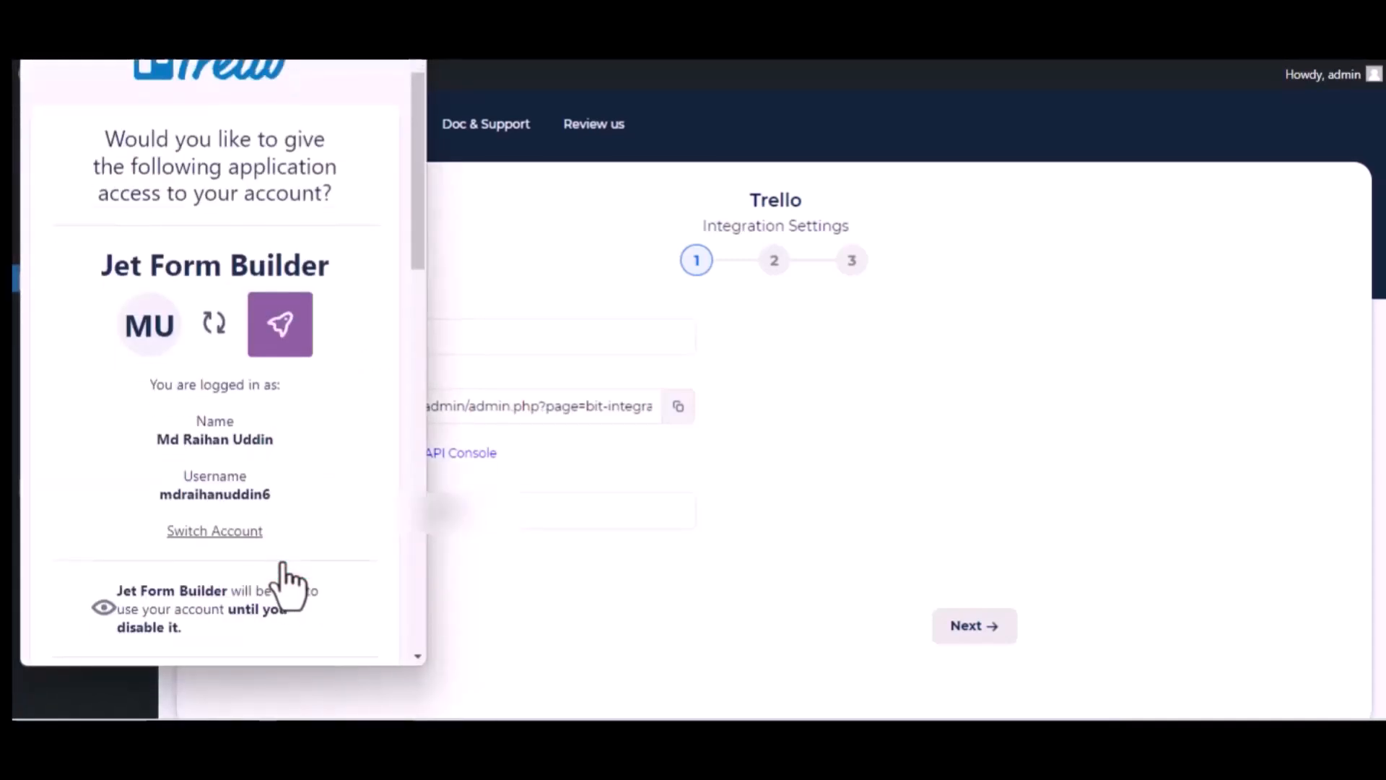
scroll(286, 577, down, 1)
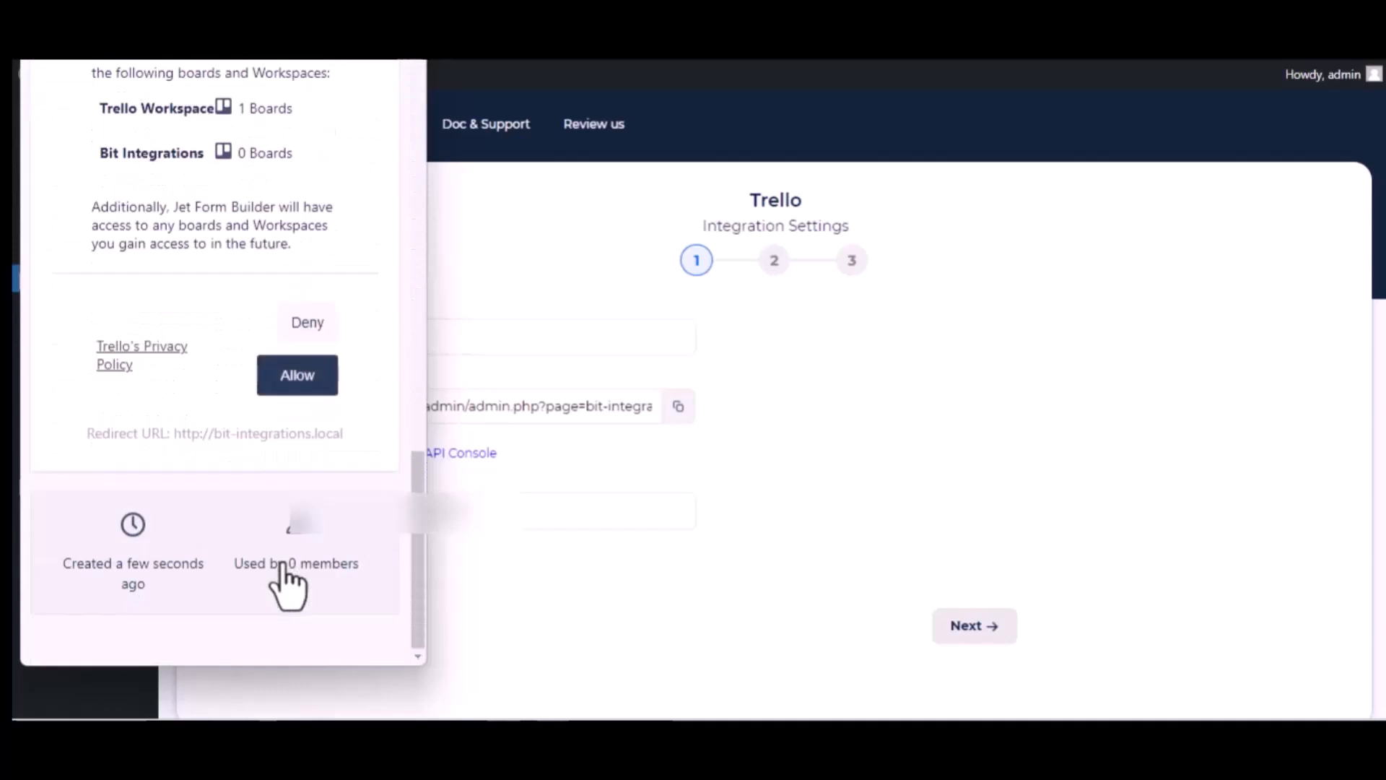
click(287, 381)
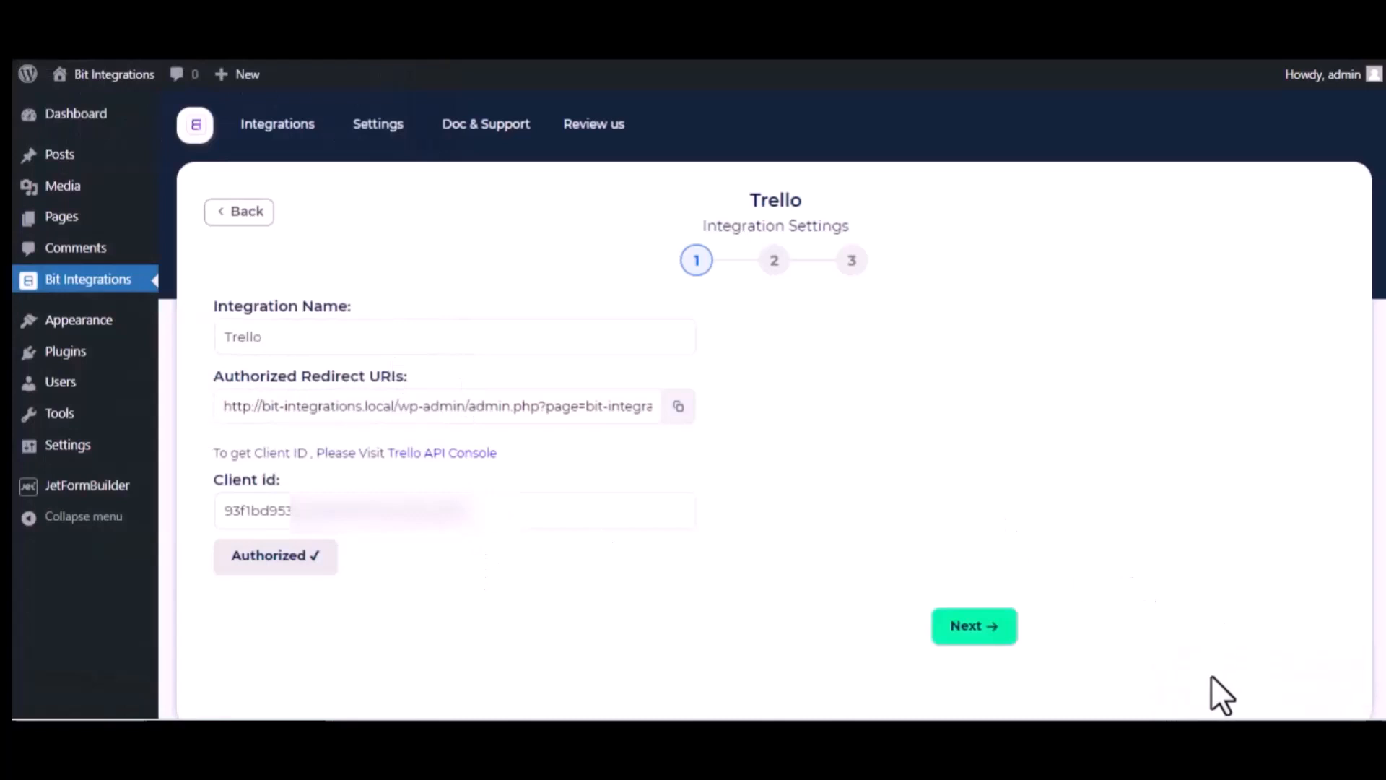
scroll(508, 529, down, 2)
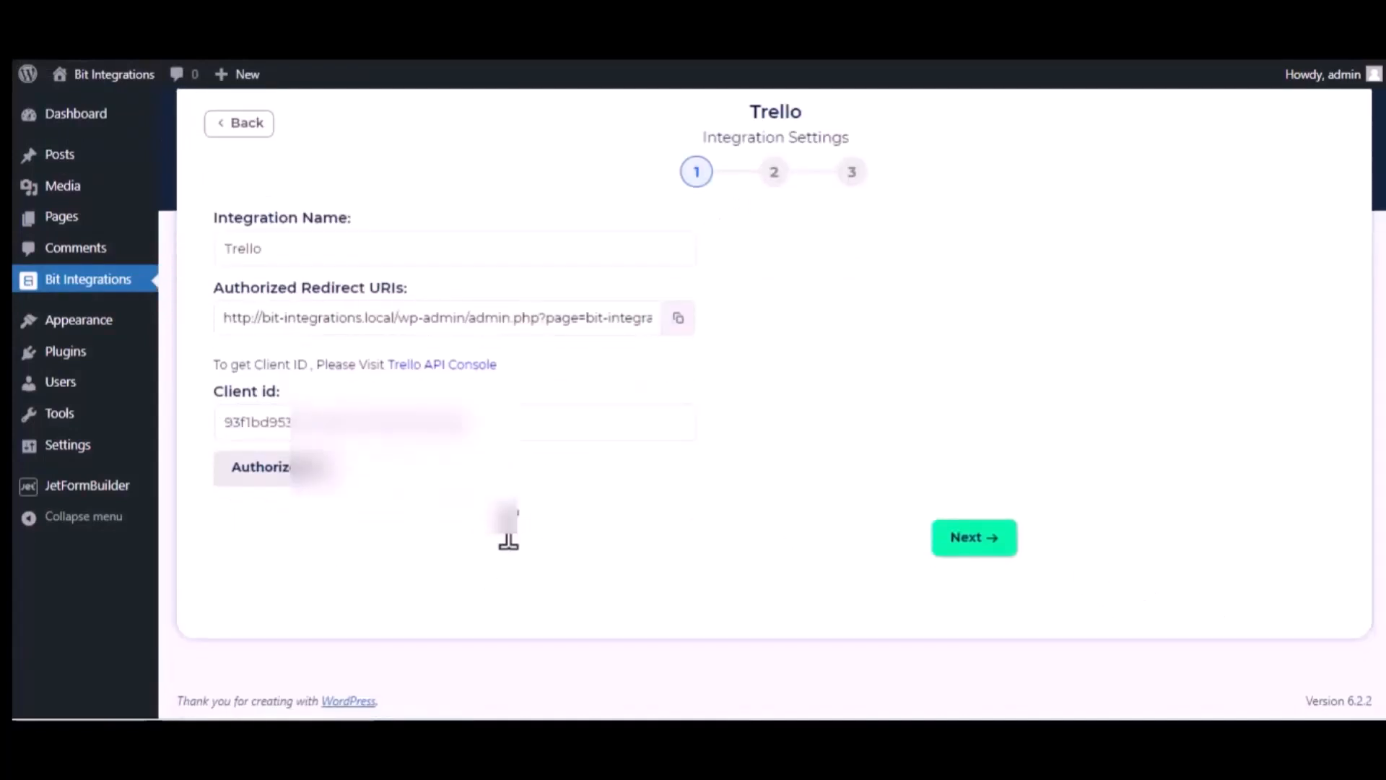
- Target the To Do list on the Bit Integrations board
click(981, 537)
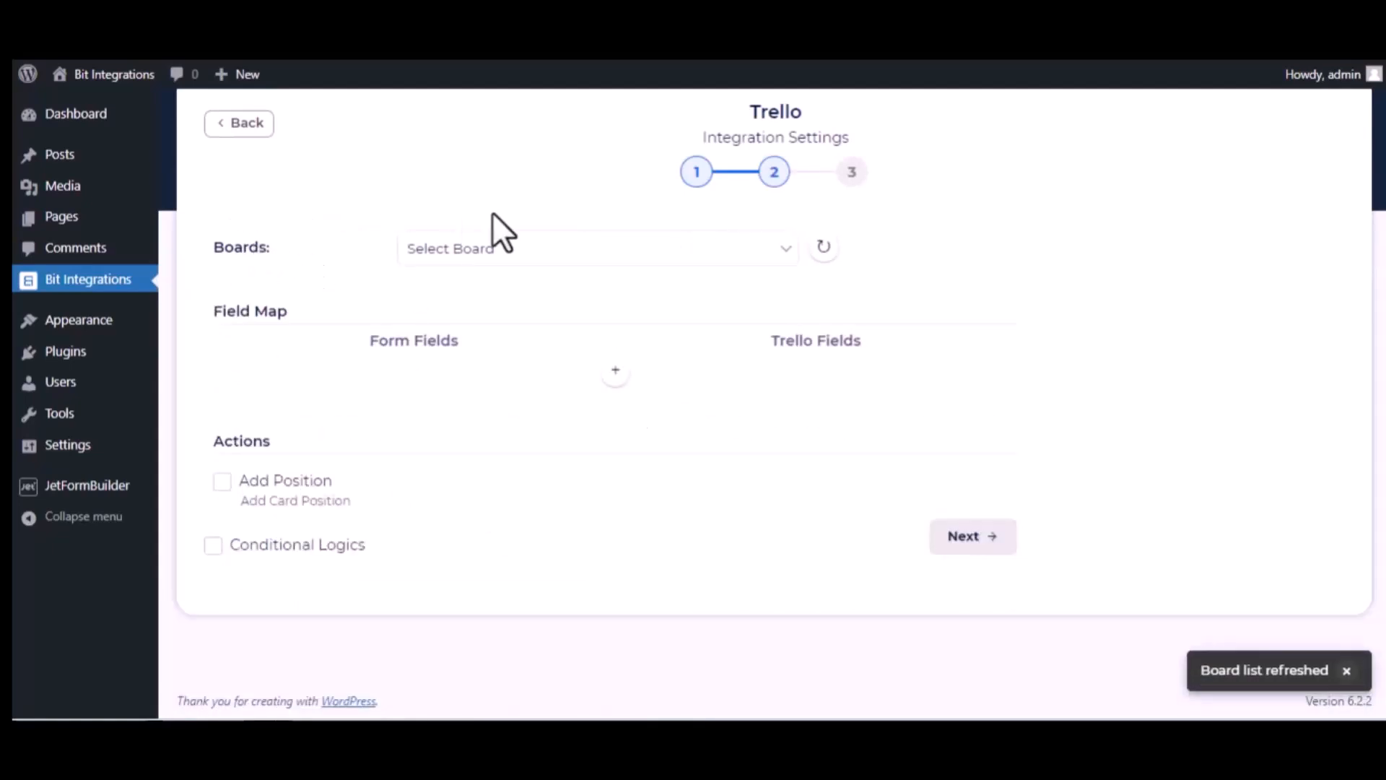
click(521, 245)
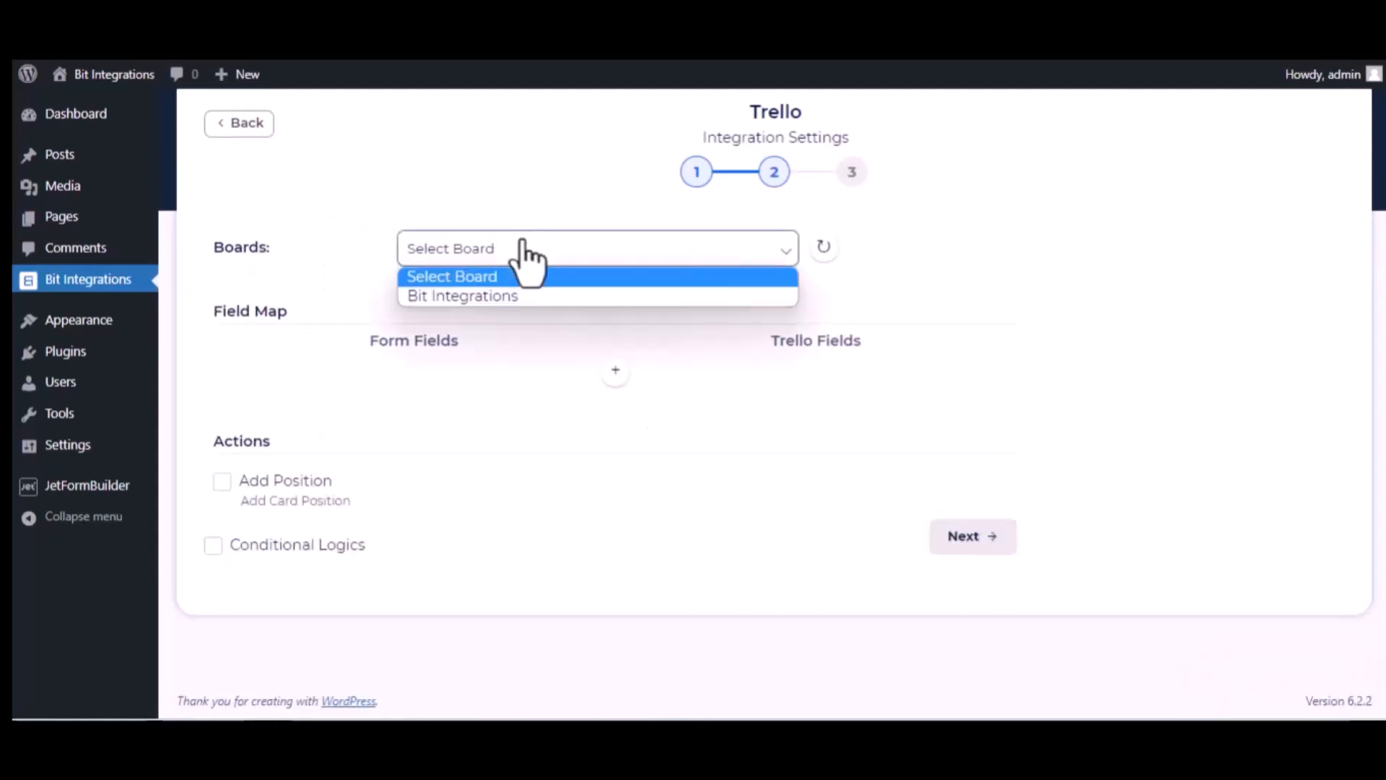
click(519, 296)
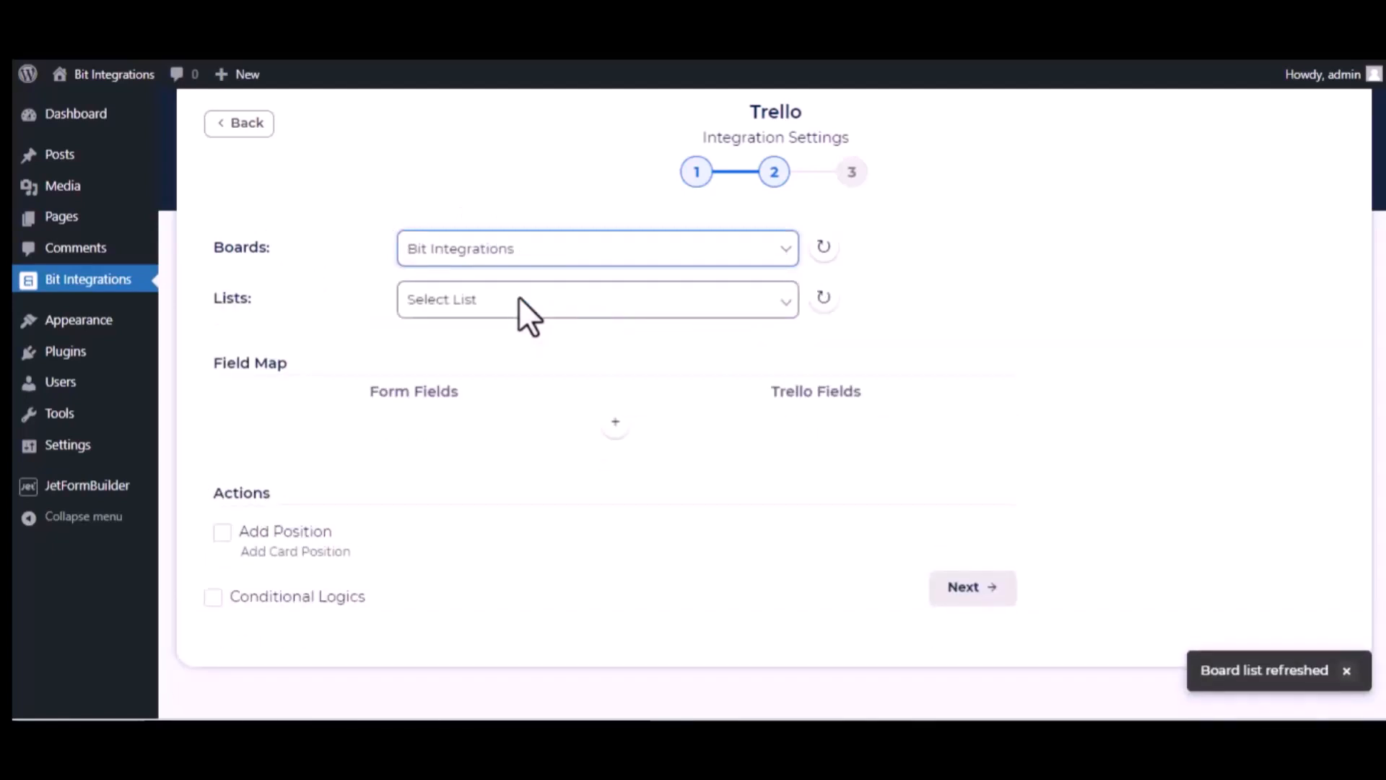
click(456, 306)
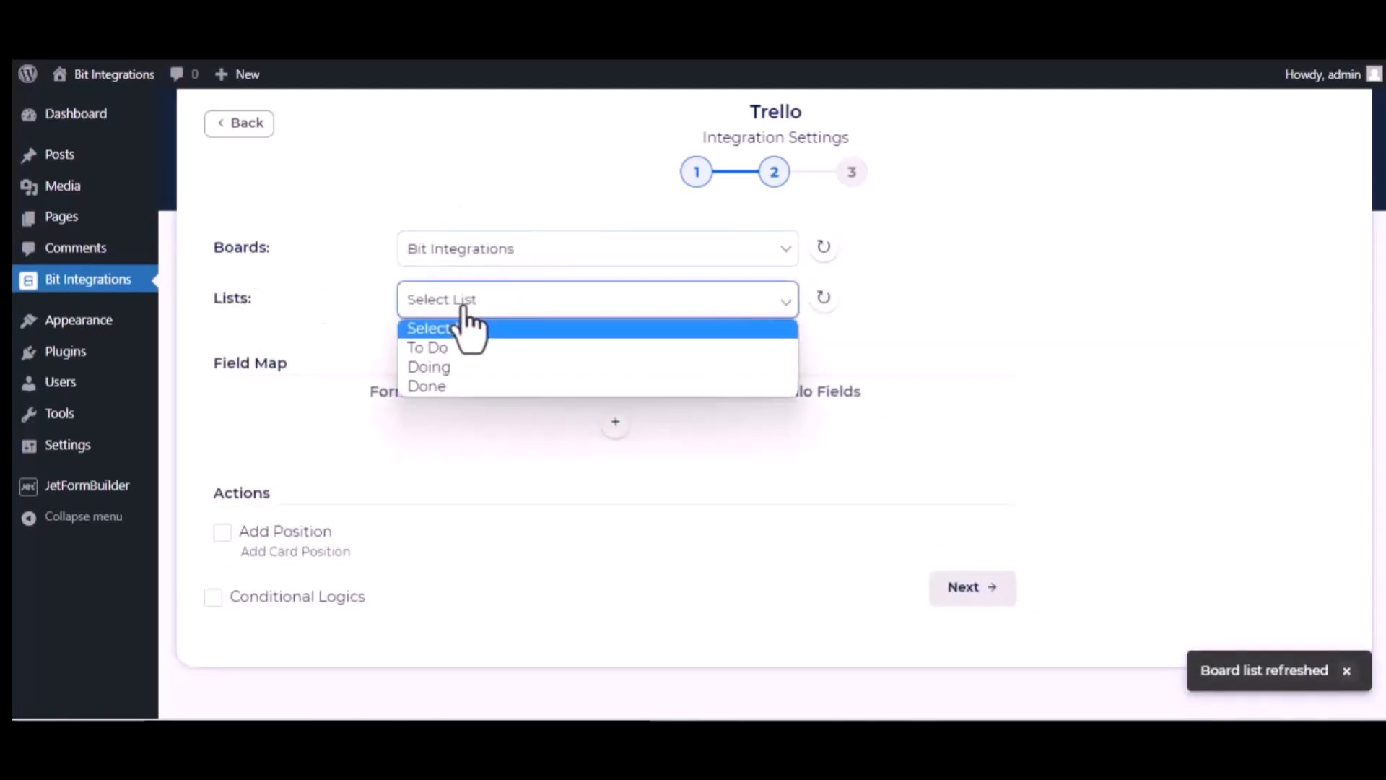
click(458, 351)
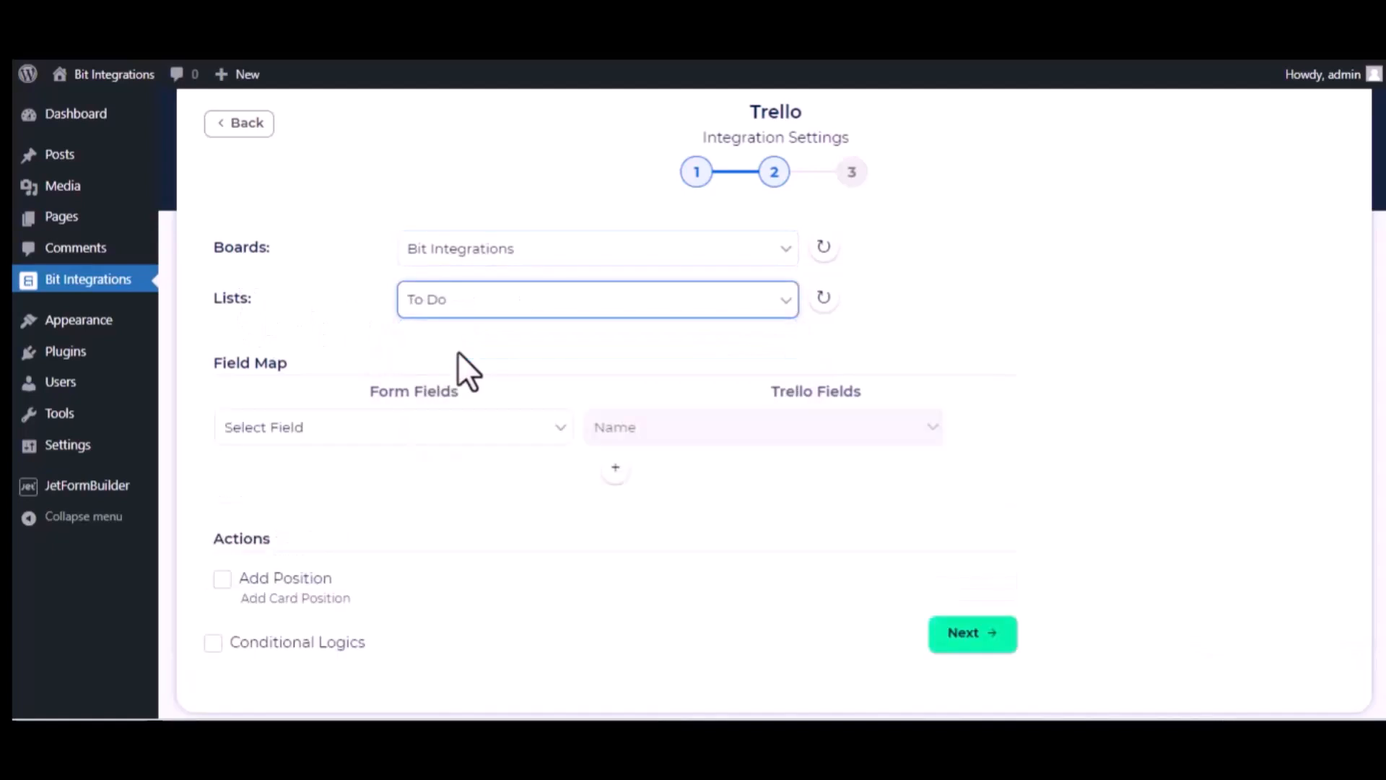
- Map the form's name field to Name and its description field to Description
click(505, 440)
scroll(442, 322, down, 3)
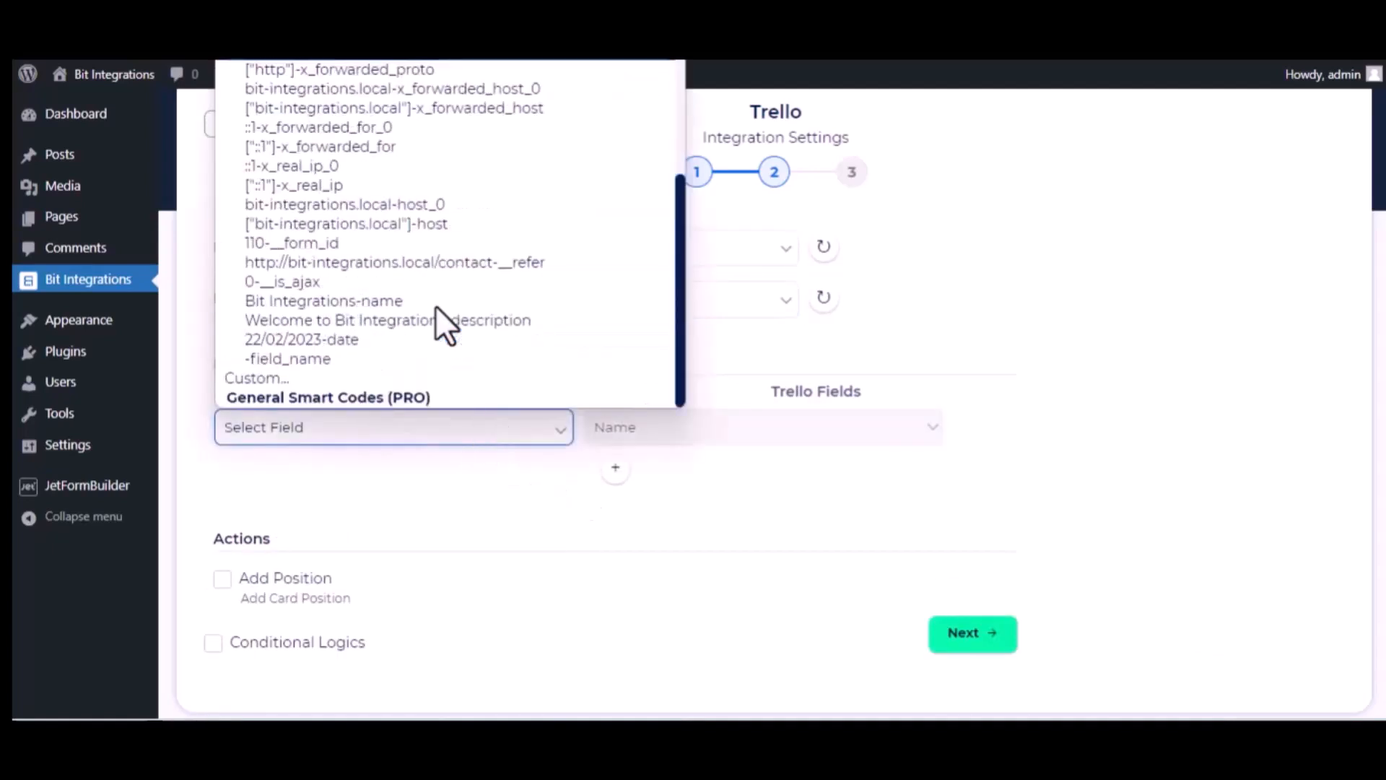
click(394, 302)
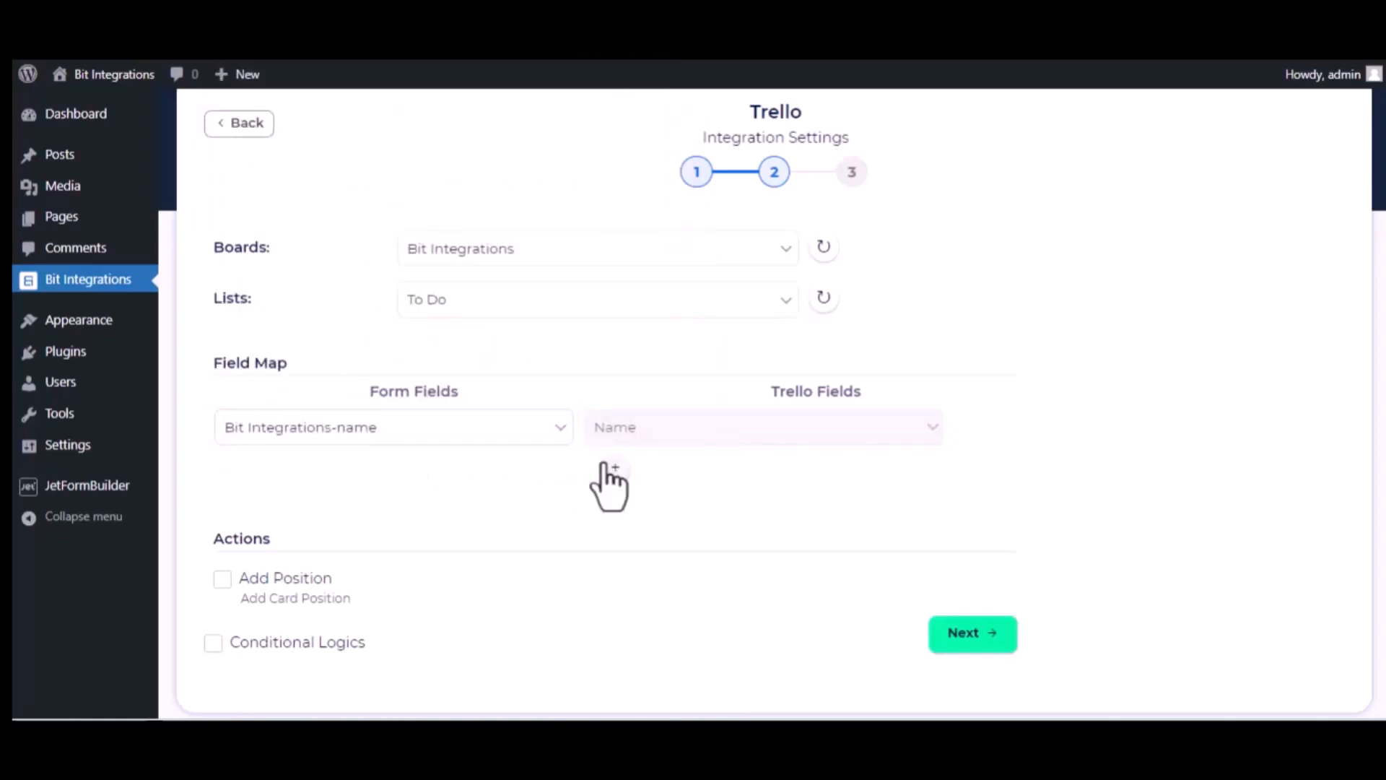
click(611, 470)
click(519, 474)
scroll(479, 380, down, 5)
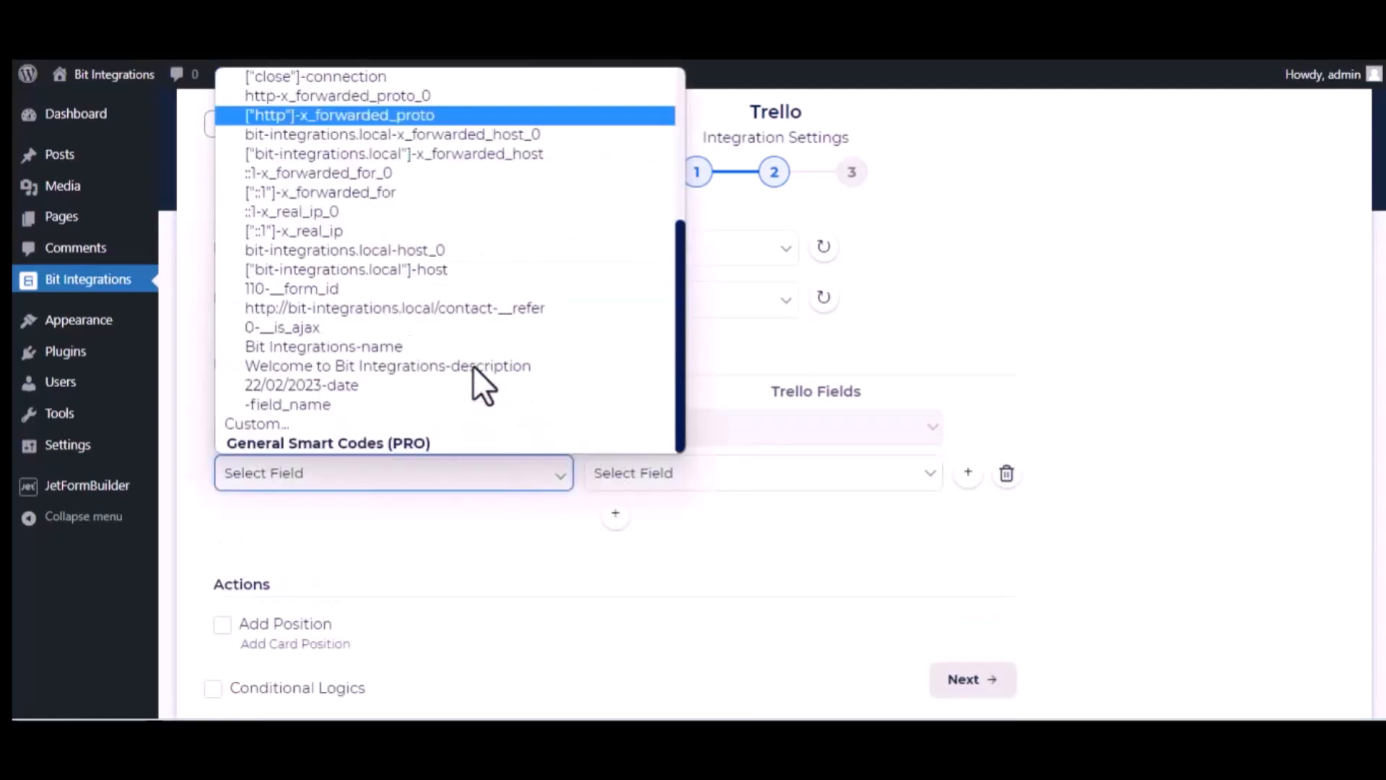
click(399, 371)
click(764, 485)
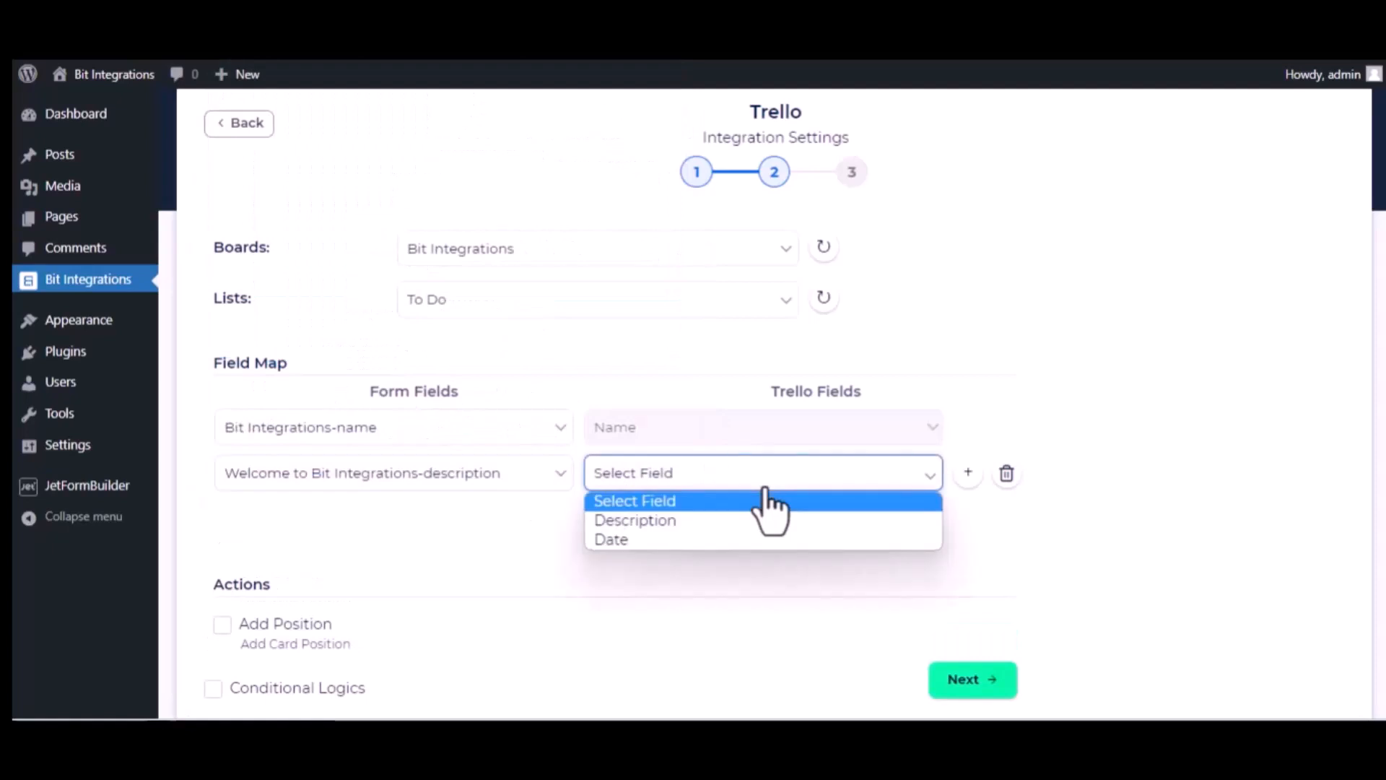
click(731, 519)
- Add a third mapping of the date field to the card's Date and proceed to step 3
click(615, 514)
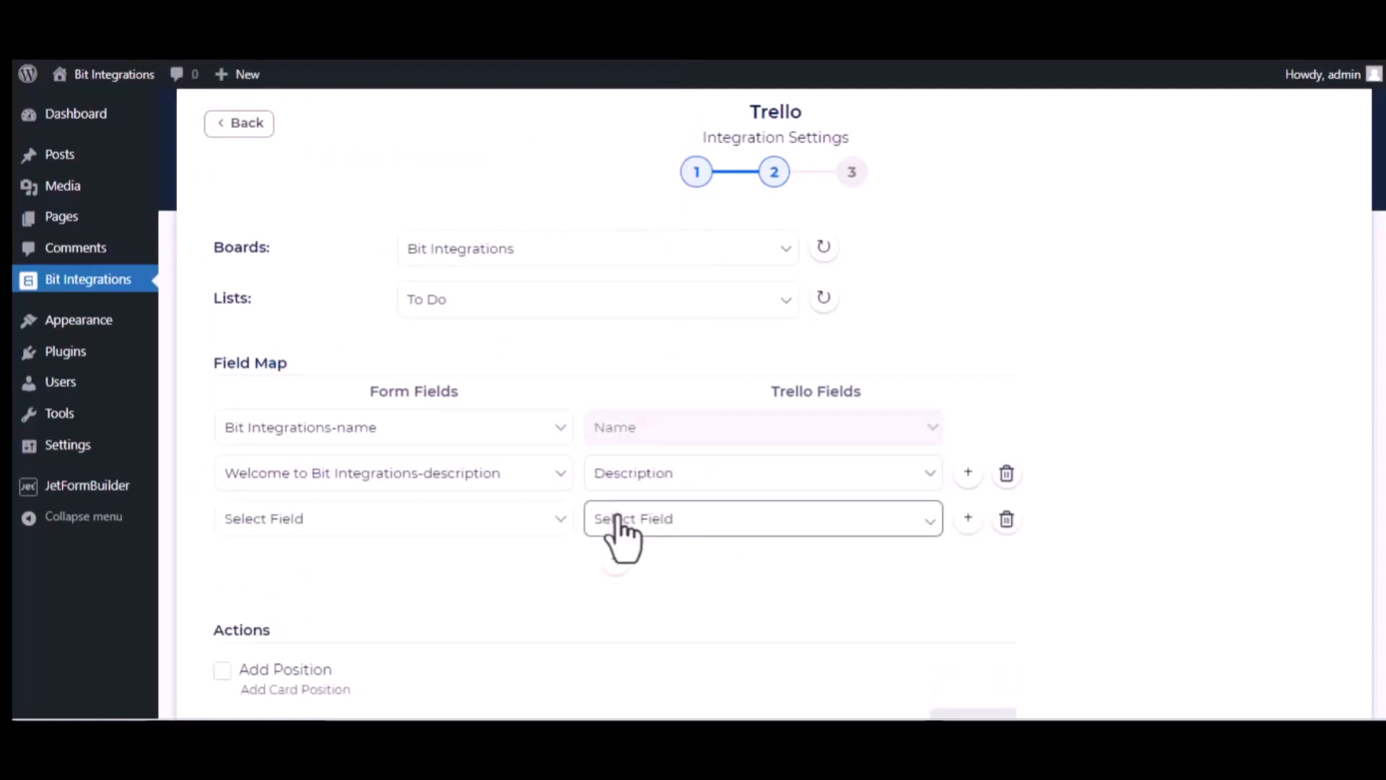
click(479, 526)
scroll(492, 450, down, 5)
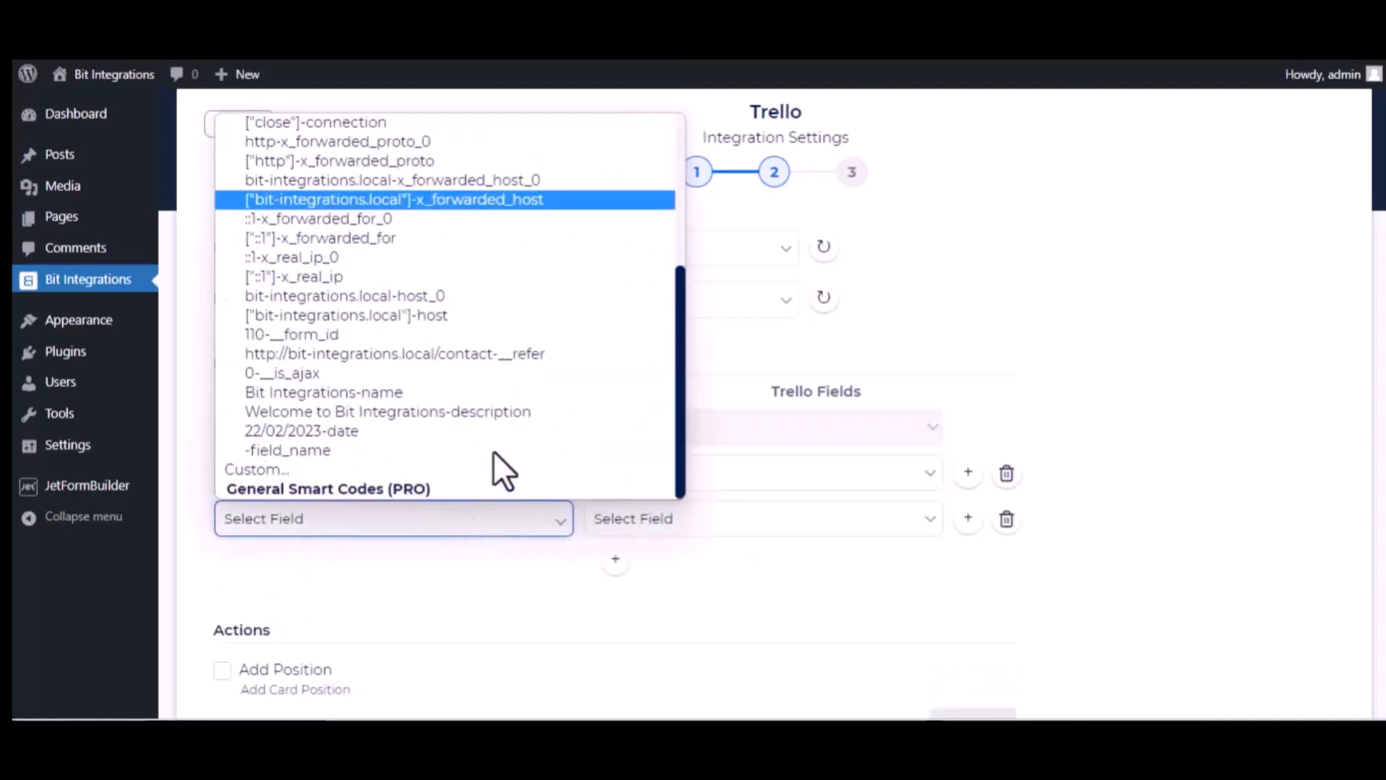
click(410, 430)
click(681, 521)
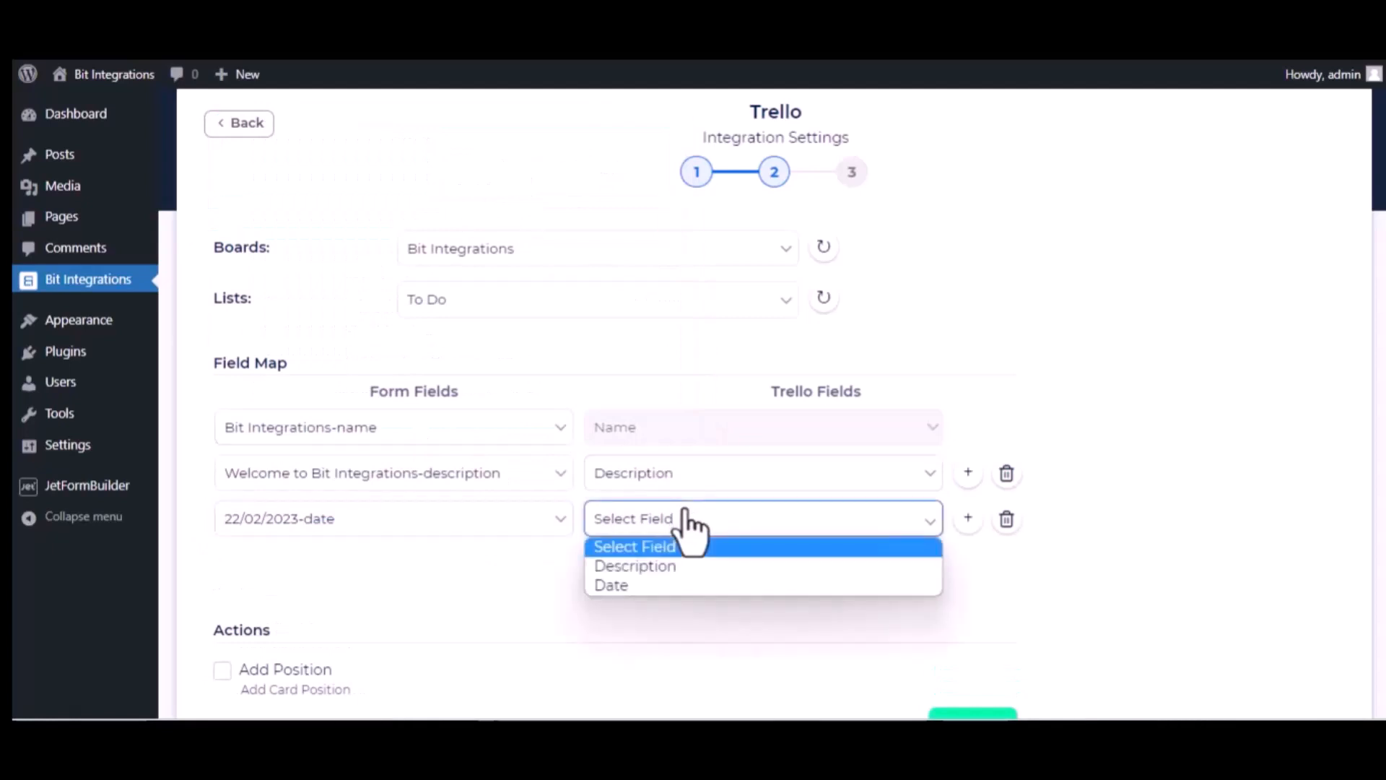
click(651, 583)
scroll(431, 622, down, 2)
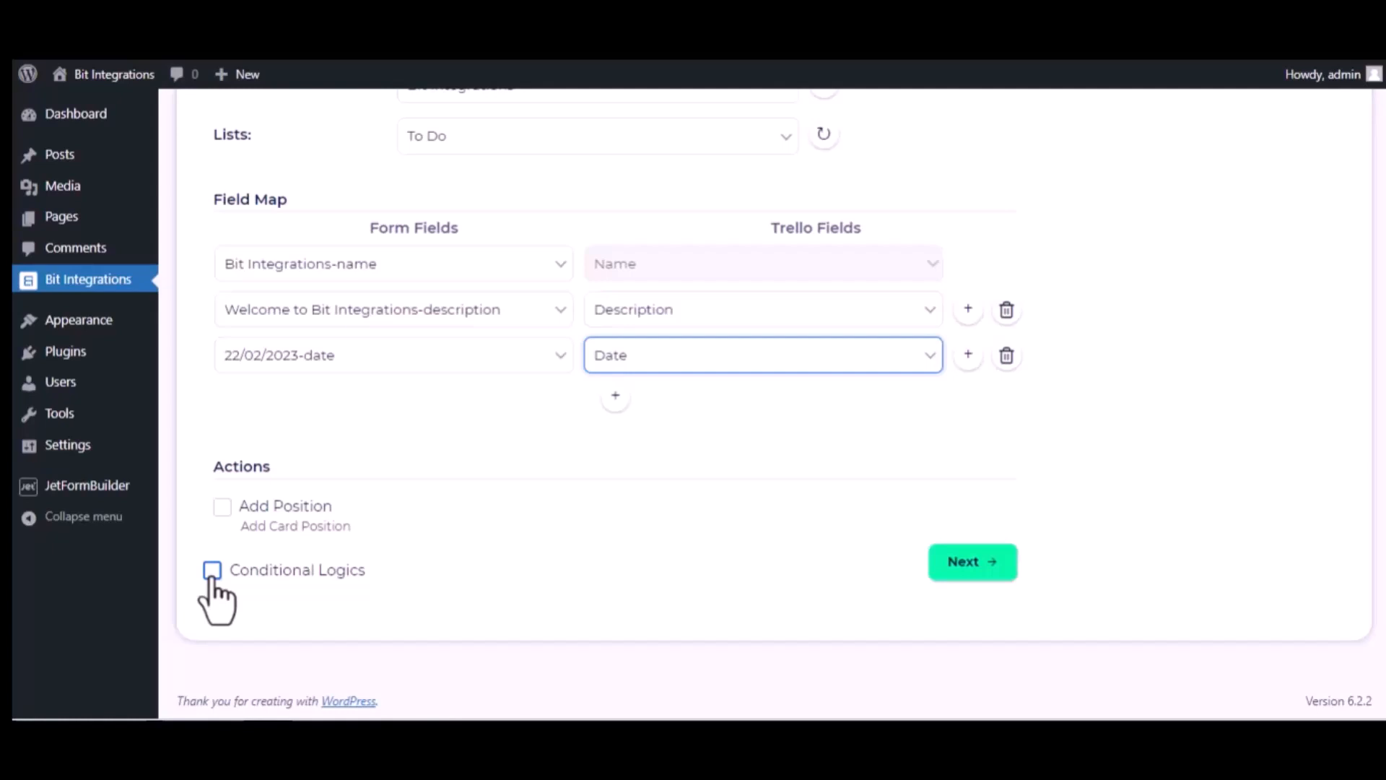
click(988, 562)
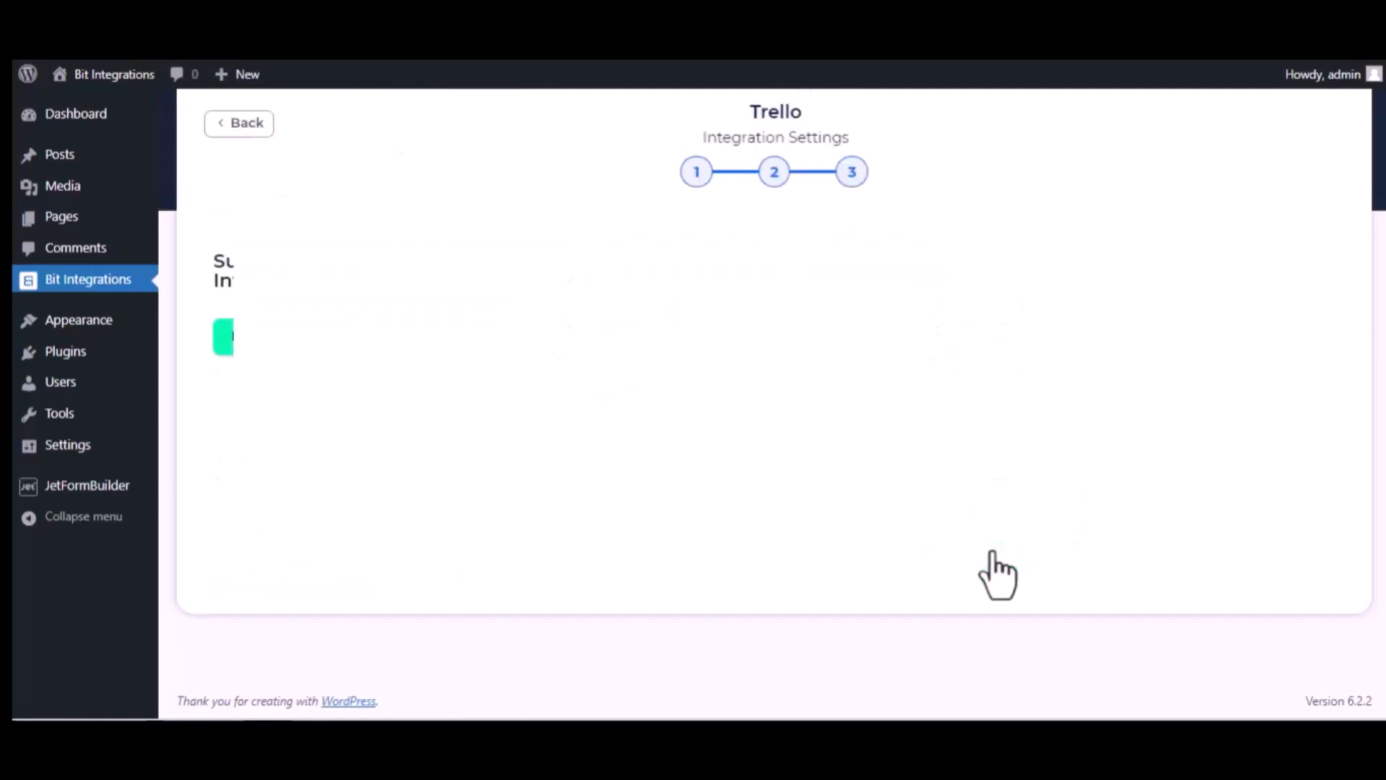
- Save the integration and fill the form: 'Bit Integrations', 'Welcome to Bit Integrations Plugin', 09/22/2023
click(770, 317)
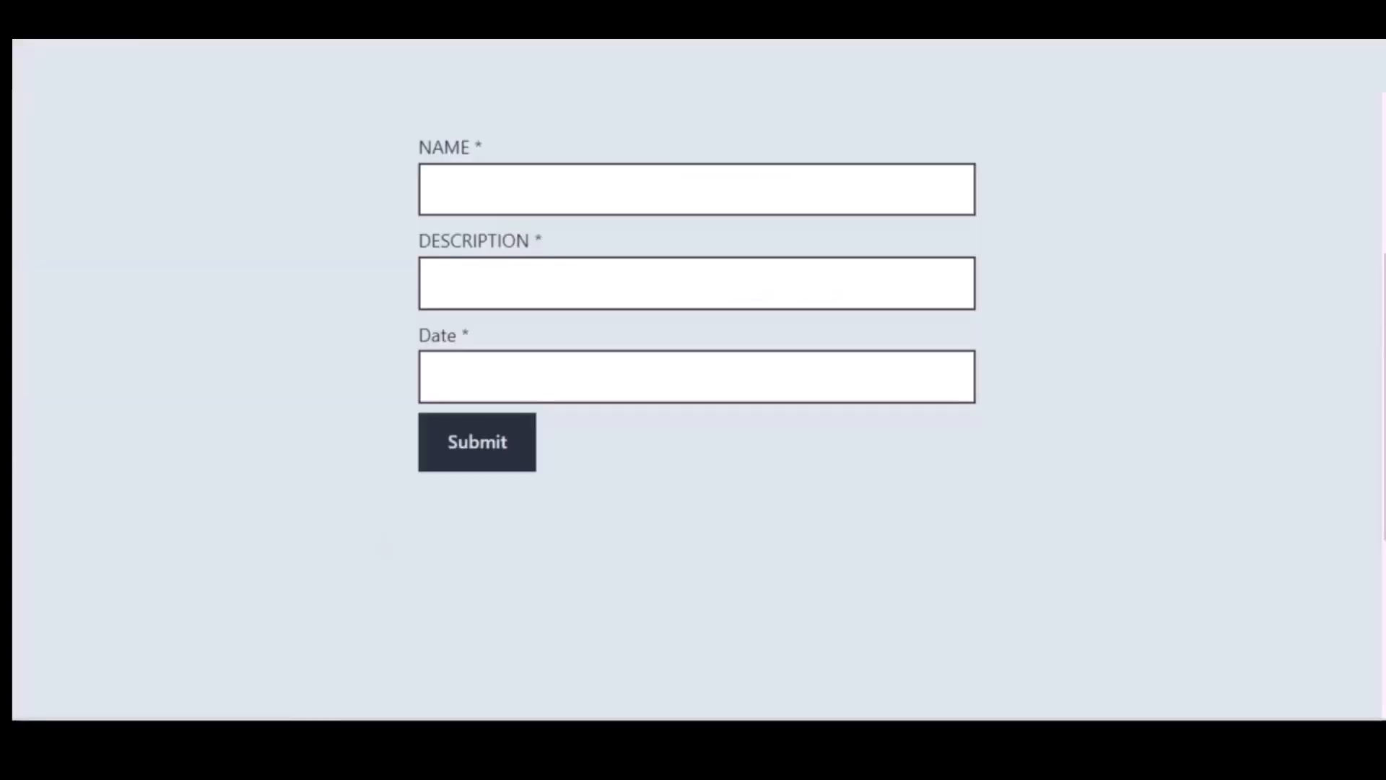
click(529, 196)
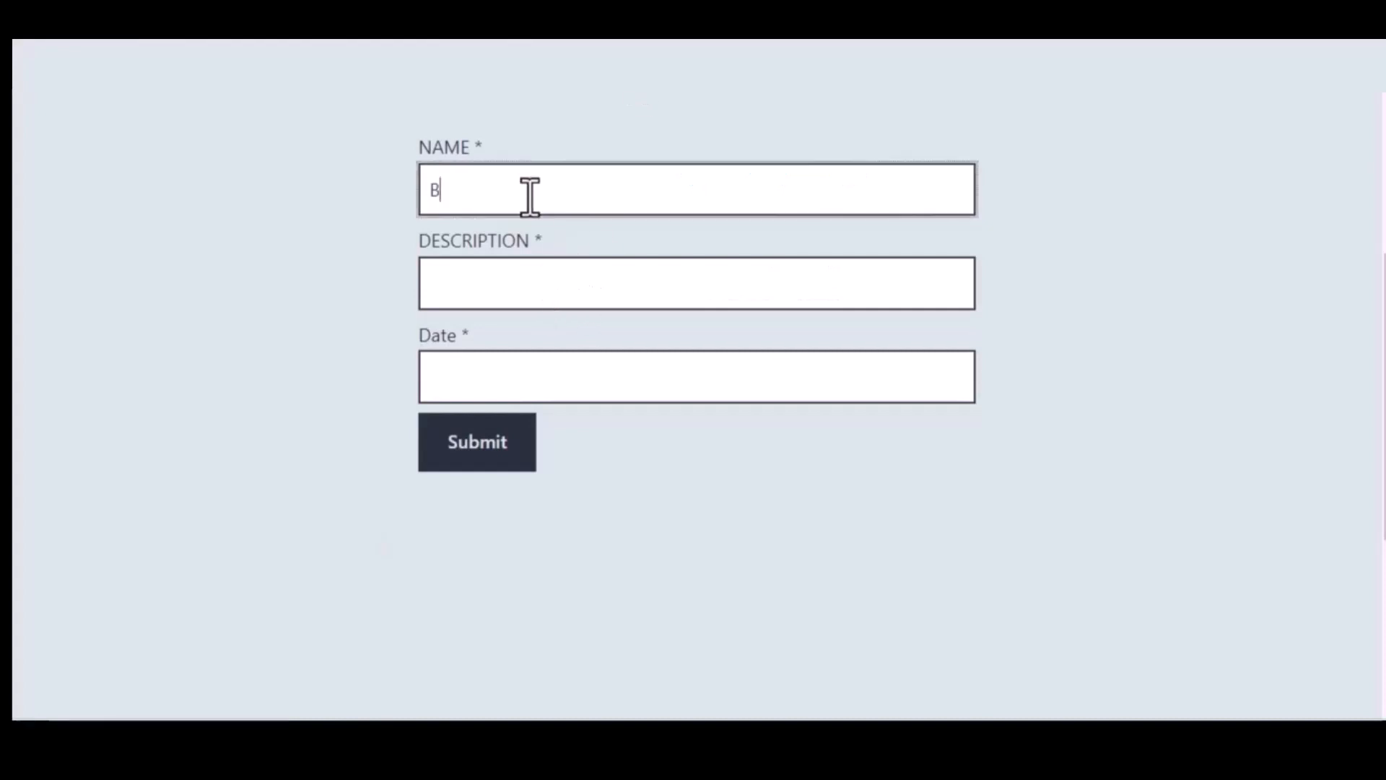
text(Bit Integrations)
click(549, 274)
text(We)
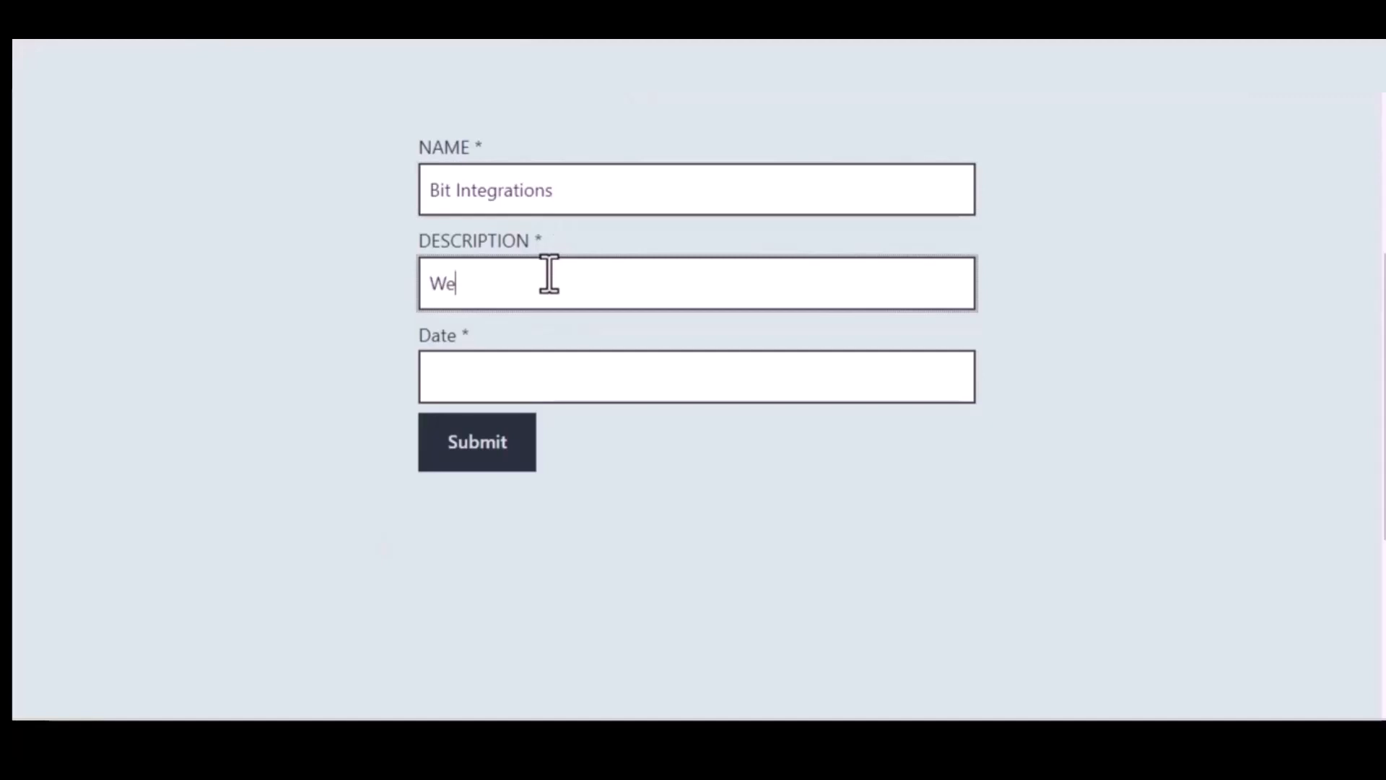
text(lcome to Bit Integrations)
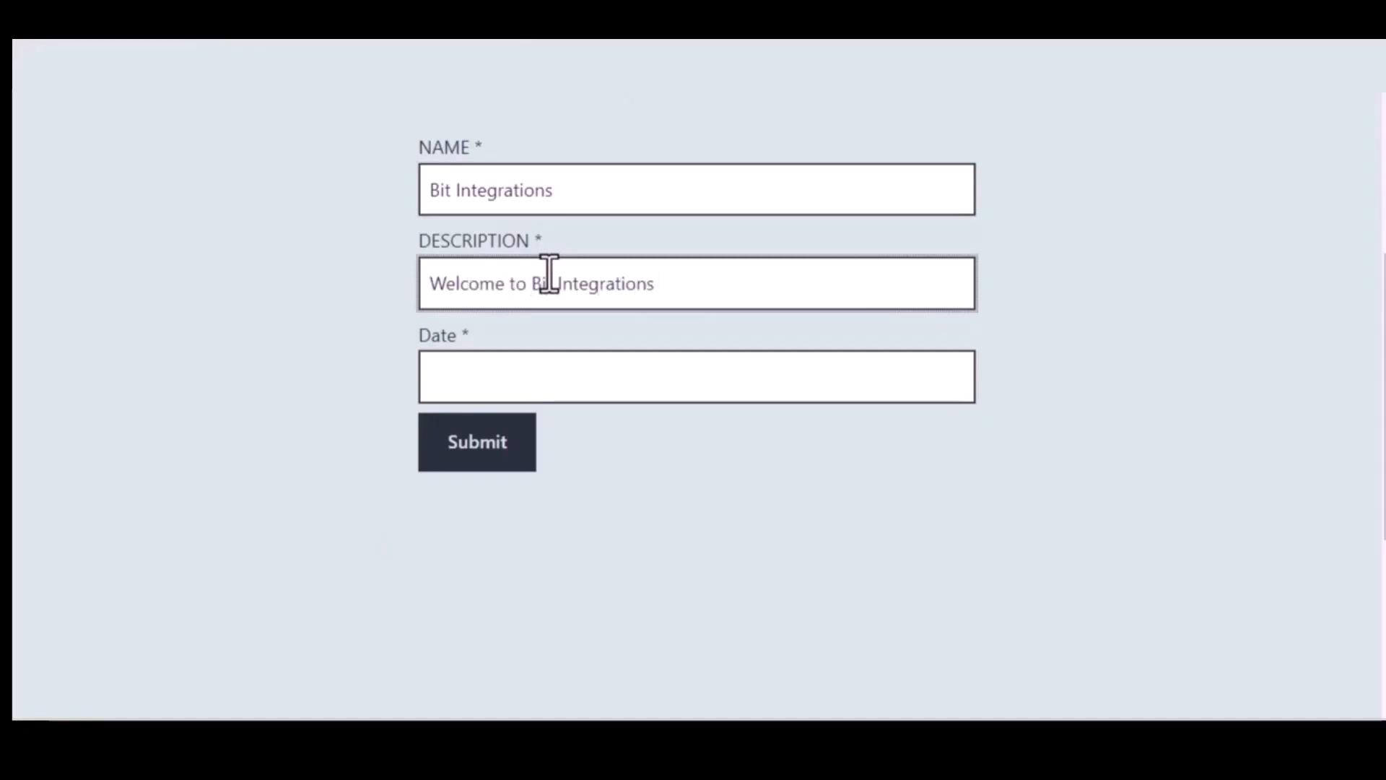
text( Plugin)
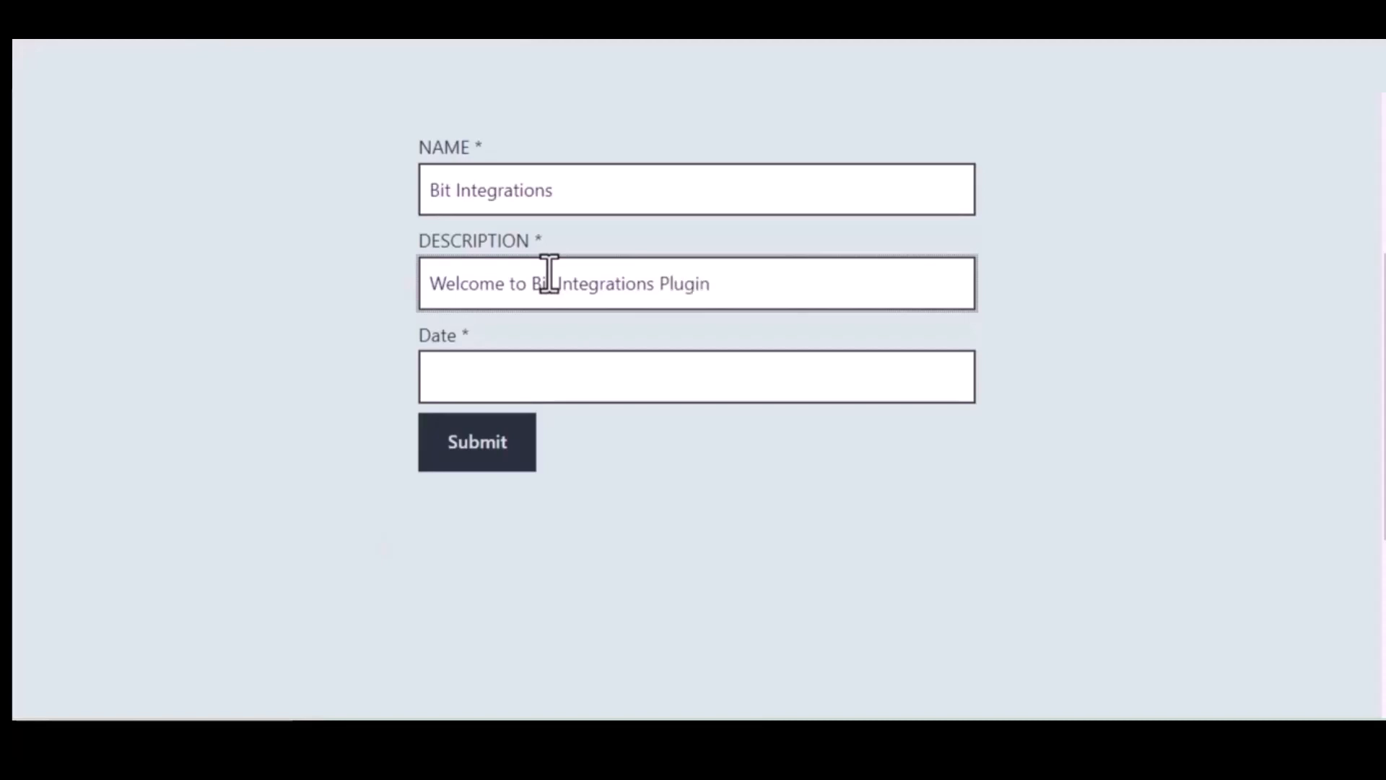
click(577, 374)
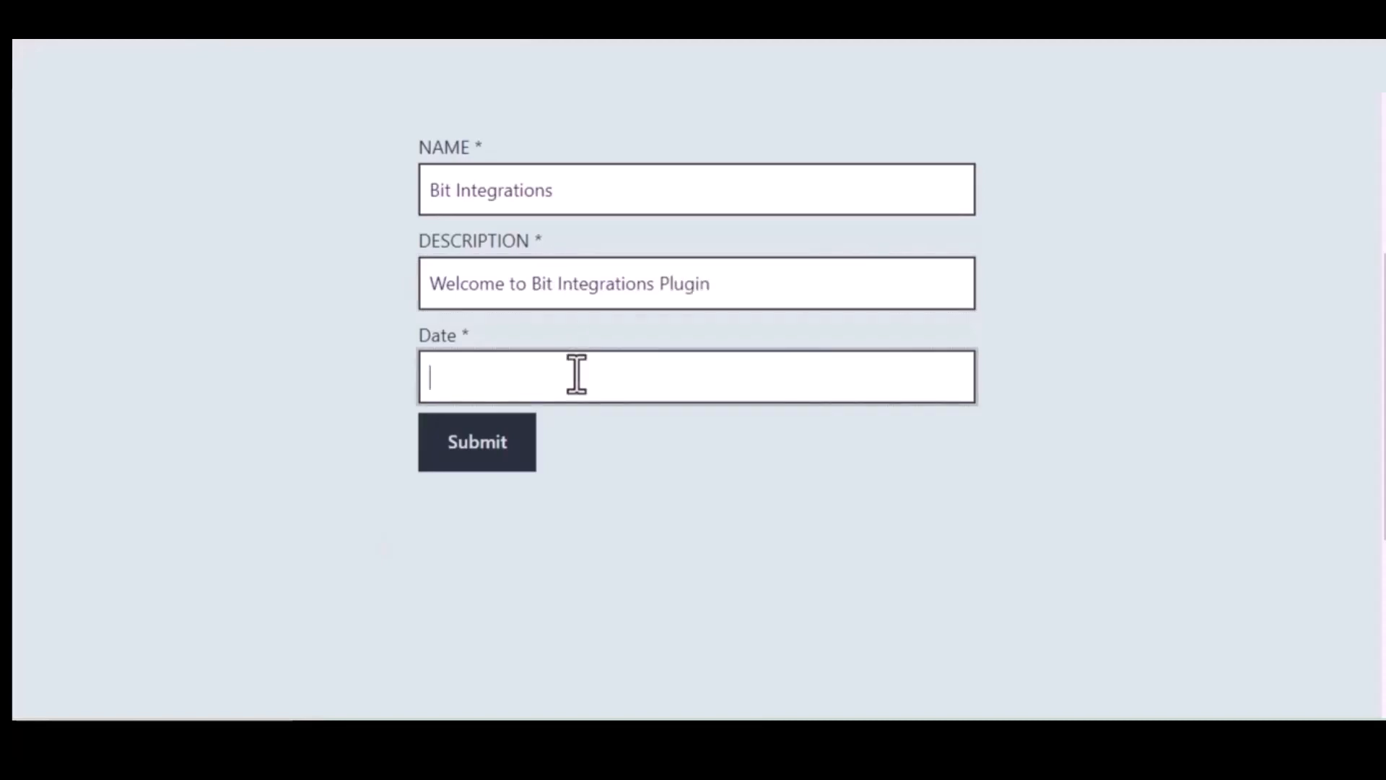
text(09/22/2023)
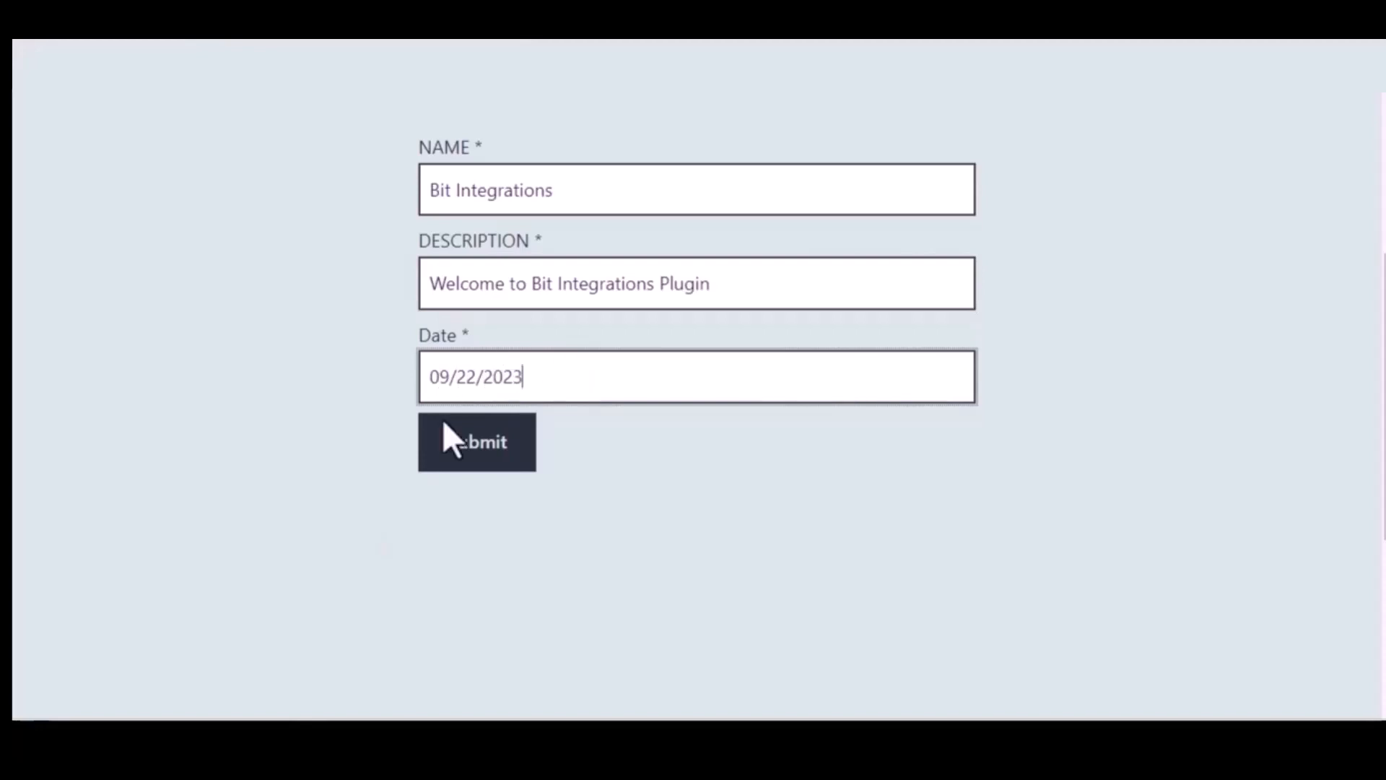
- Submit the form and open the new Bit Integrations card in Trello's To Do list
click(480, 443)
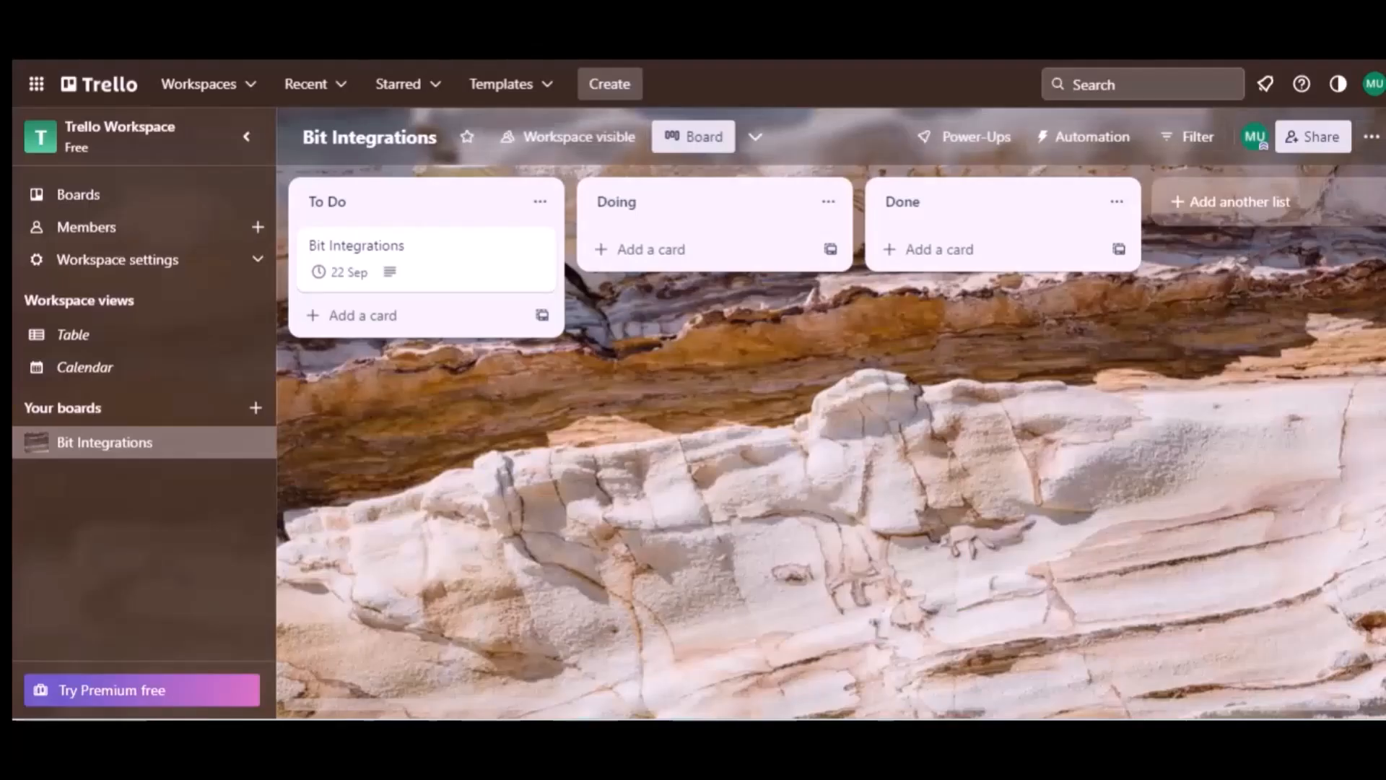
click(367, 211)
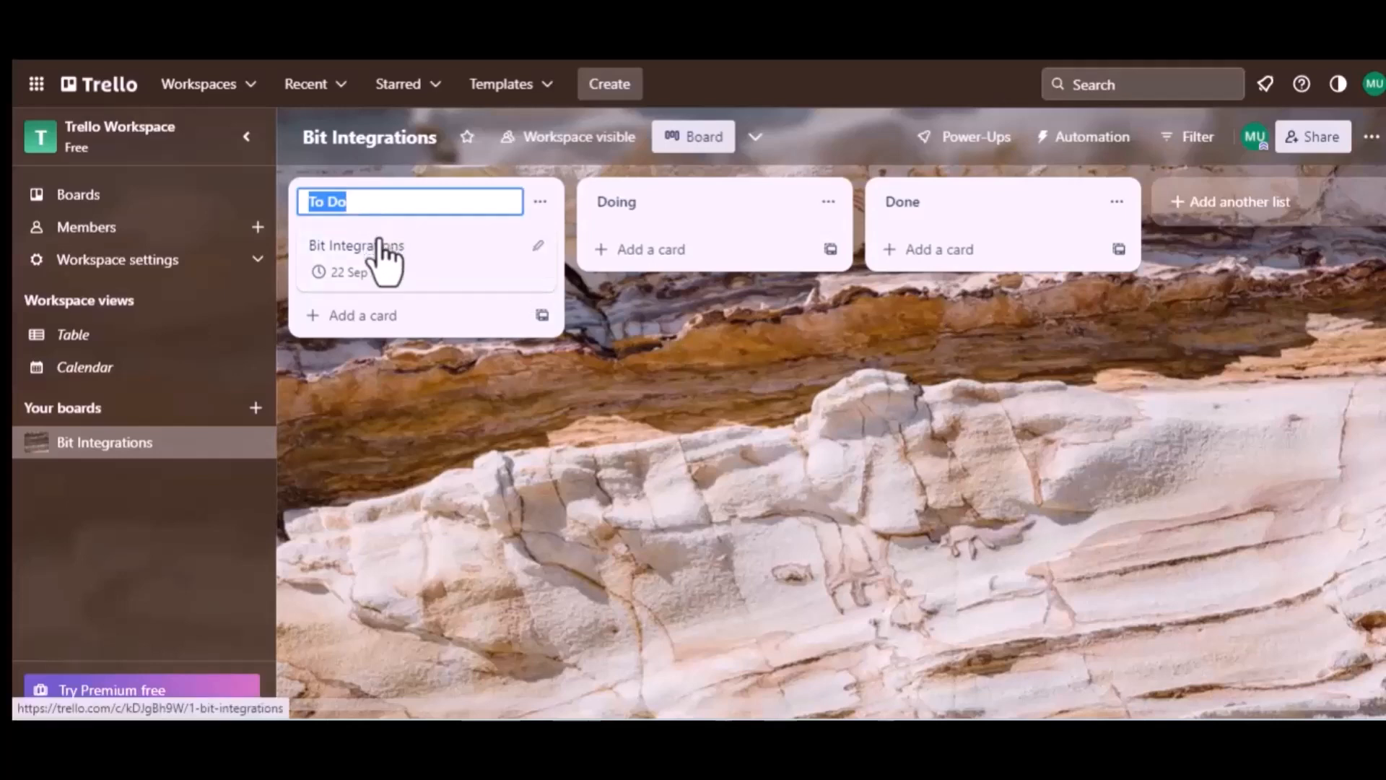
click(387, 259)
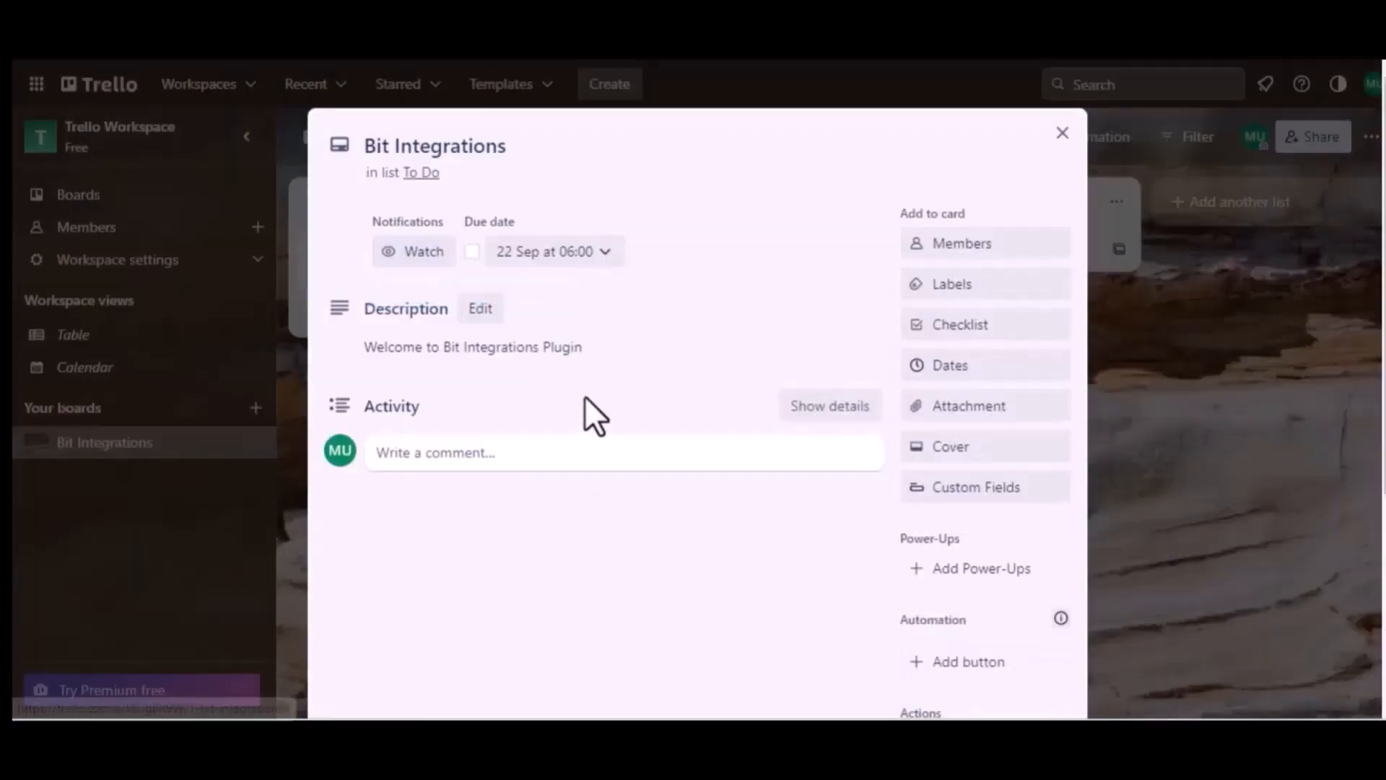